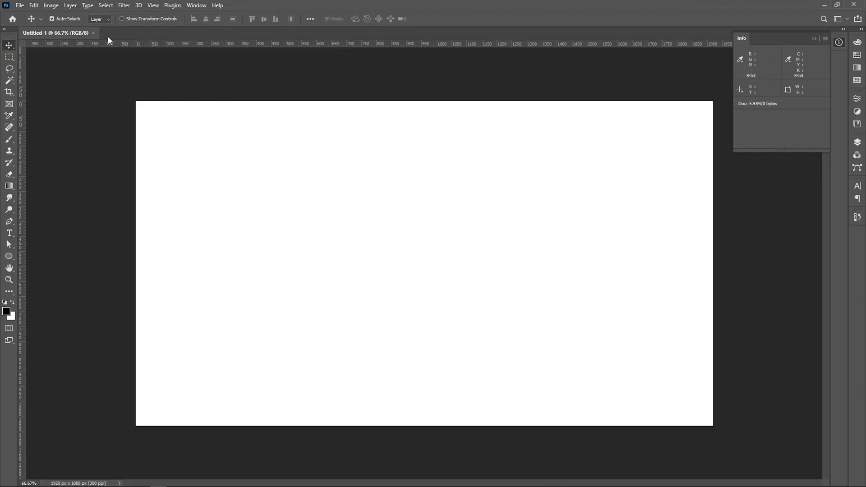
Add the point text WAVE in Montserrat ExtraBold, 38 pt, near the middle of the canvas
left_click(814, 39)
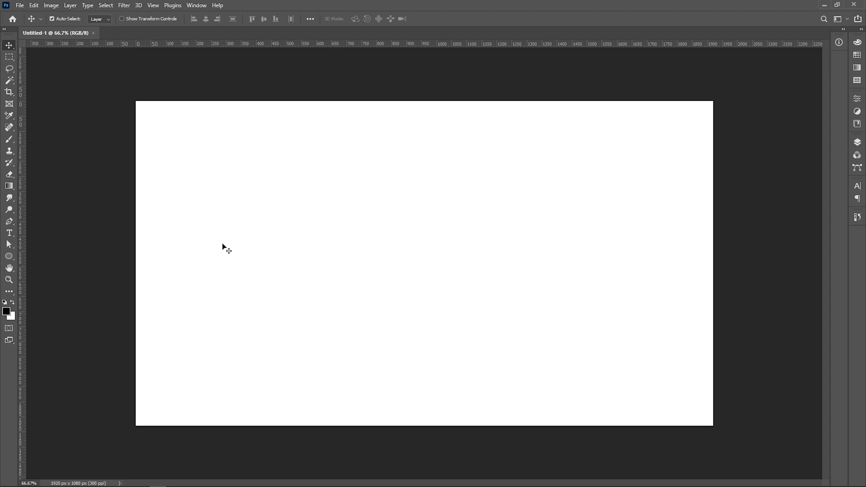
key("t")
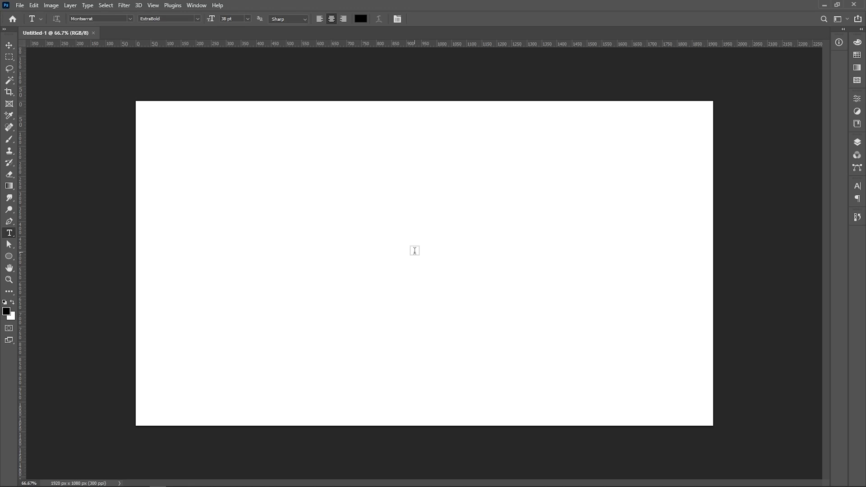
left_click(415, 250)
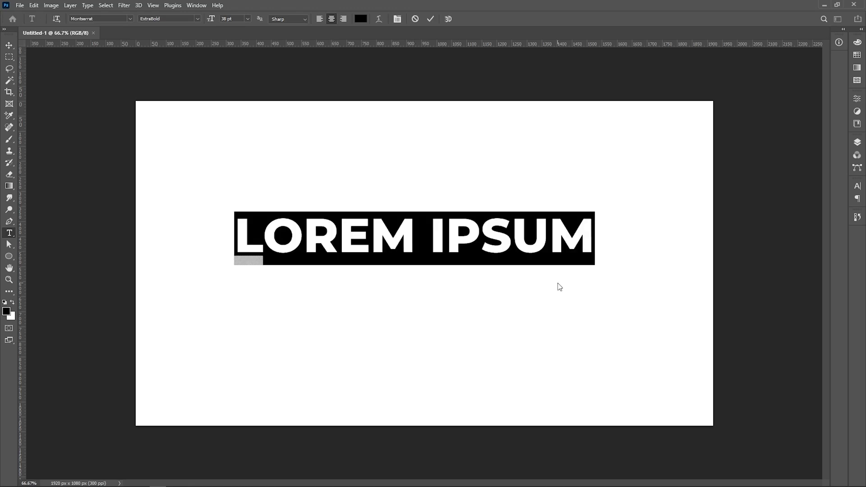
type("WAVE")
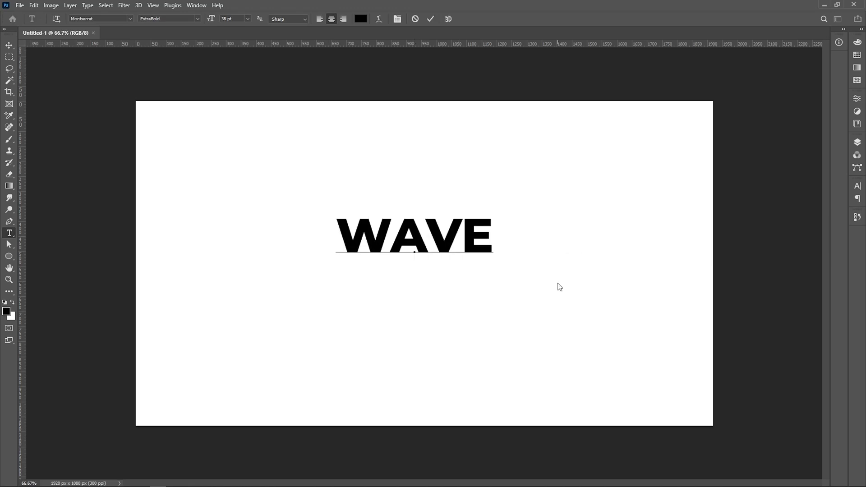
left_click(10, 46)
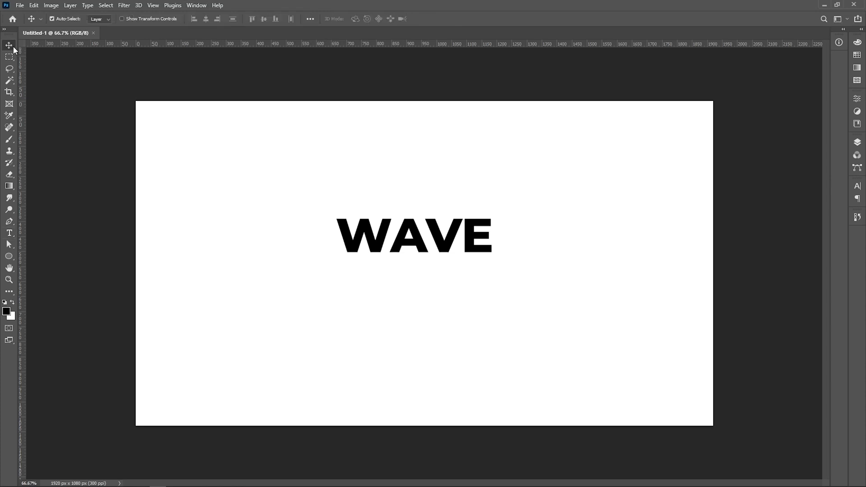
Scale the WAVE text proportionally to about 338% and move it down to about Y 540 px
left_click_drag(409, 306, 406, 302)
key("ctrl+t")
left_click_drag(491, 267, 681, 328)
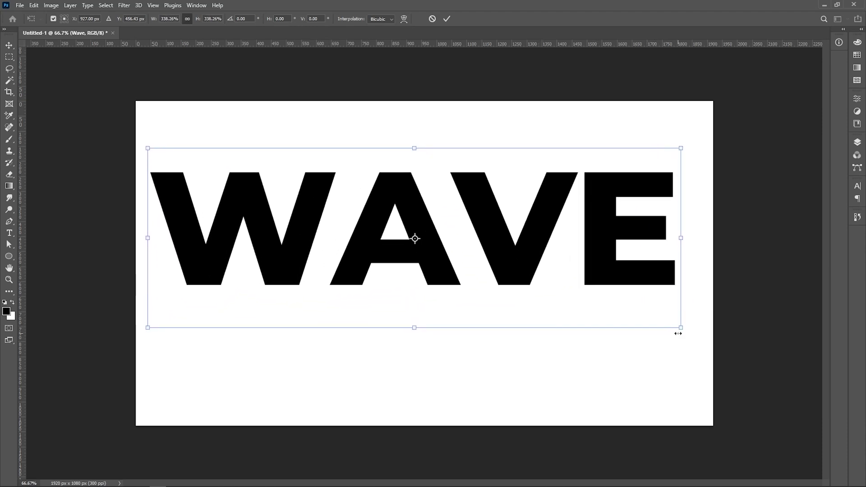
left_click_drag(459, 229, 487, 254)
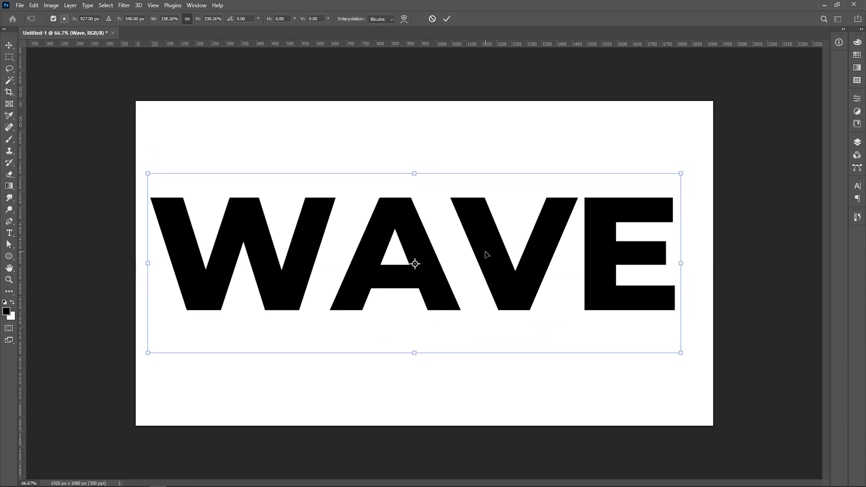
key("Return")
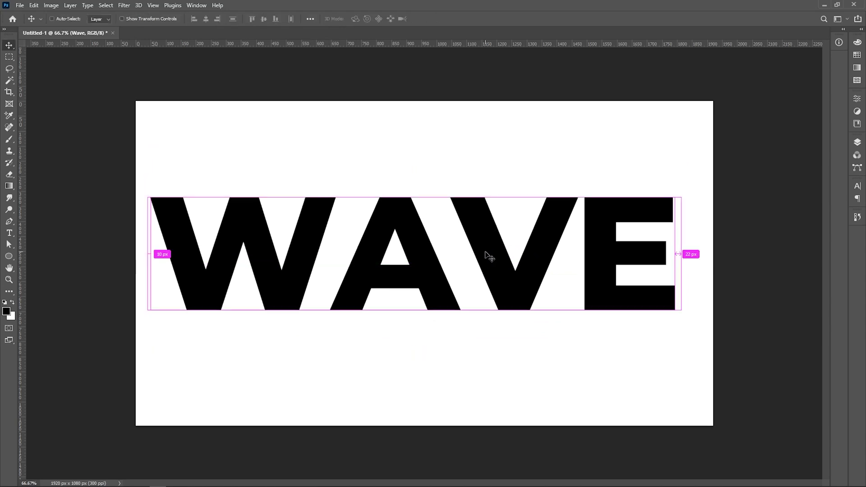
Align the WAVE text horizontally and vertically to the centre of the whole canvas and clear the selection
key("ctrl+a")
left_click(206, 18)
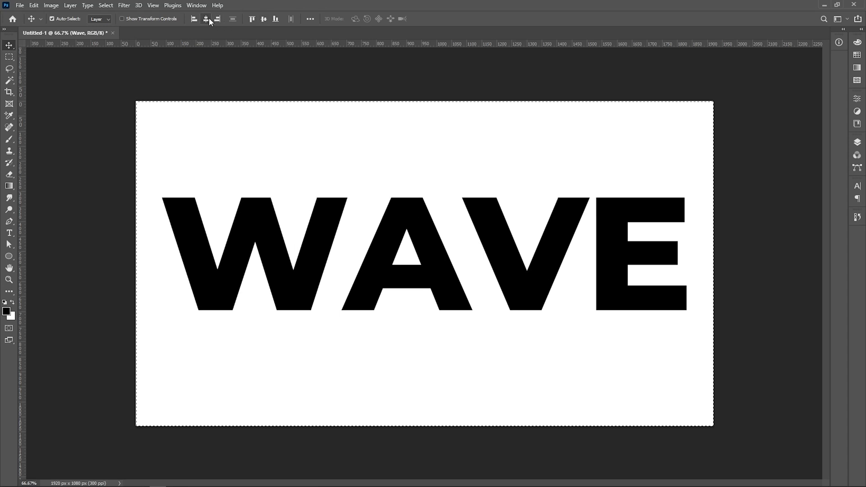
left_click(264, 18)
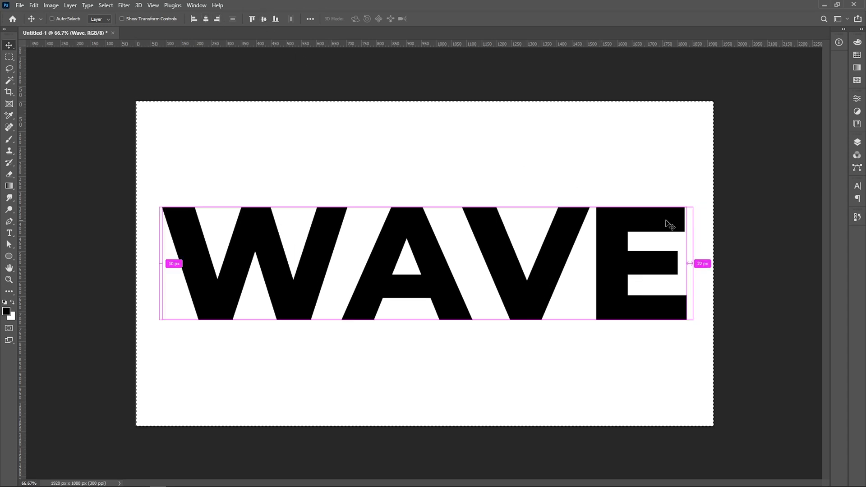
key("ctrl+d")
left_click(729, 229)
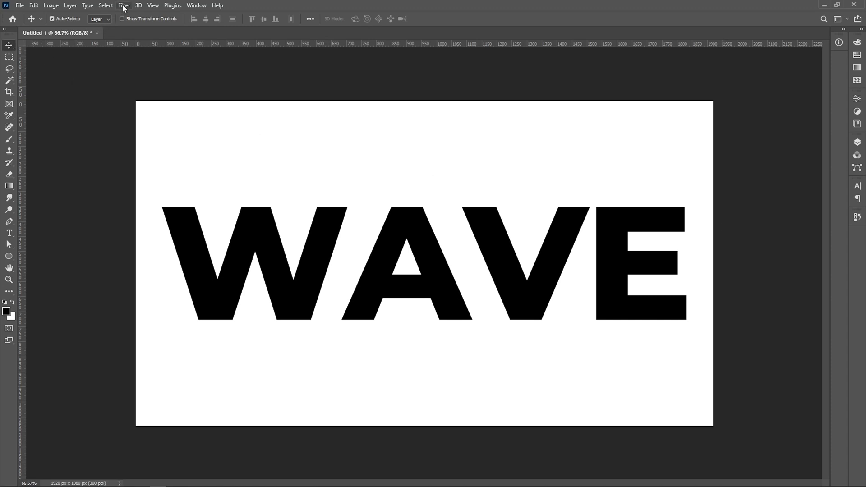
Unlock the Background layer and convert the Wave text layer to a Smart Object
left_click(857, 143)
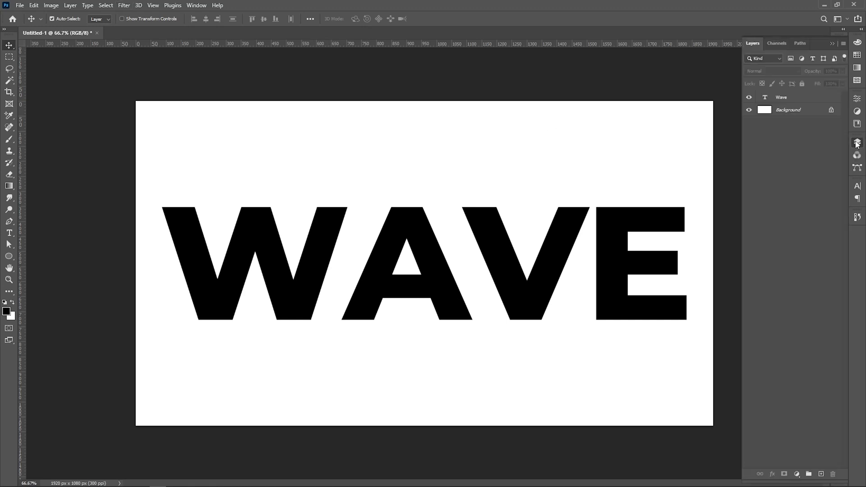
left_click(831, 109)
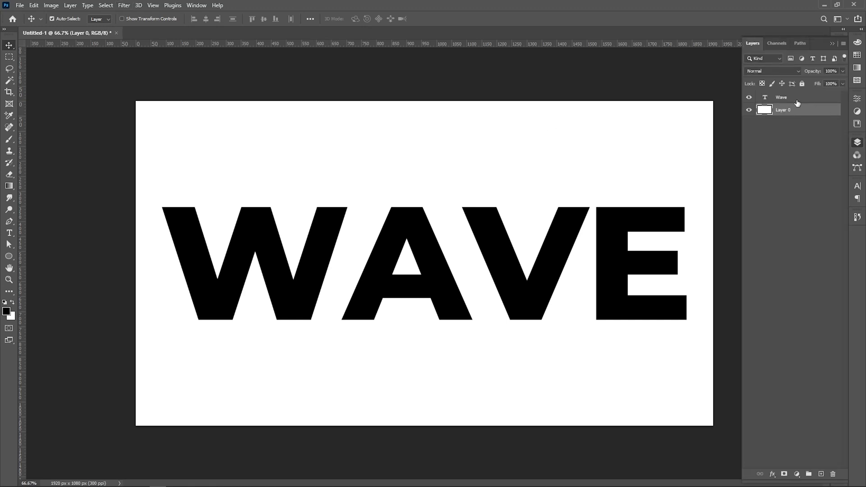
left_click(794, 99)
right_click(787, 96)
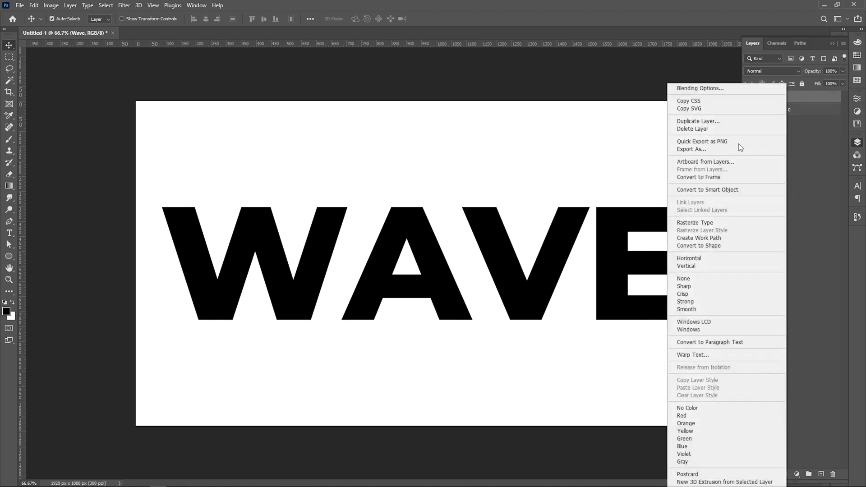
left_click(722, 189)
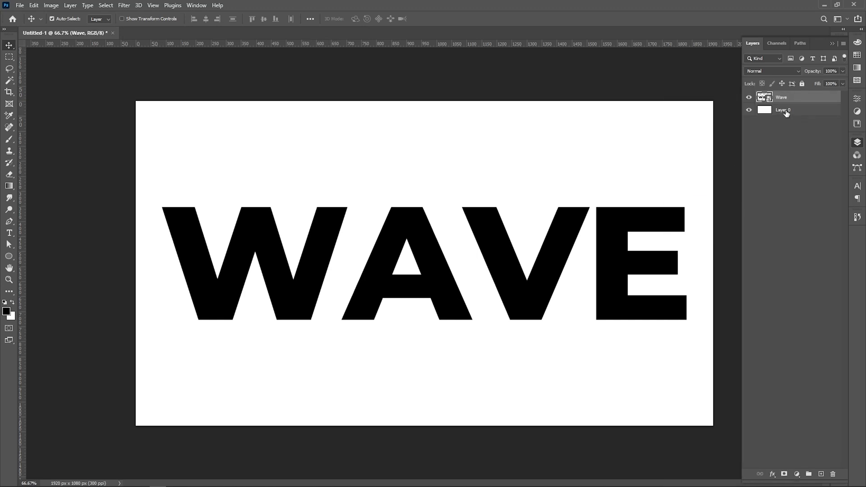
Apply a Gaussian Blur with a 15 pixel radius to the Wave Smart Object
left_click(124, 5)
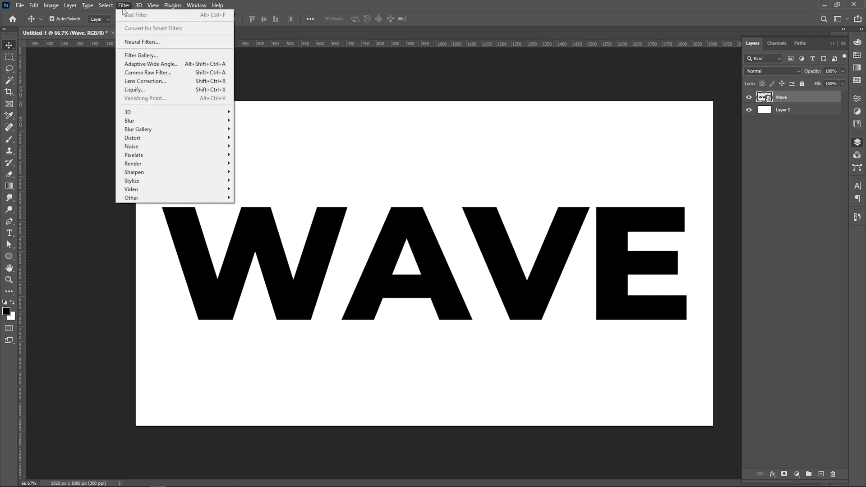
mouse_move(149, 123)
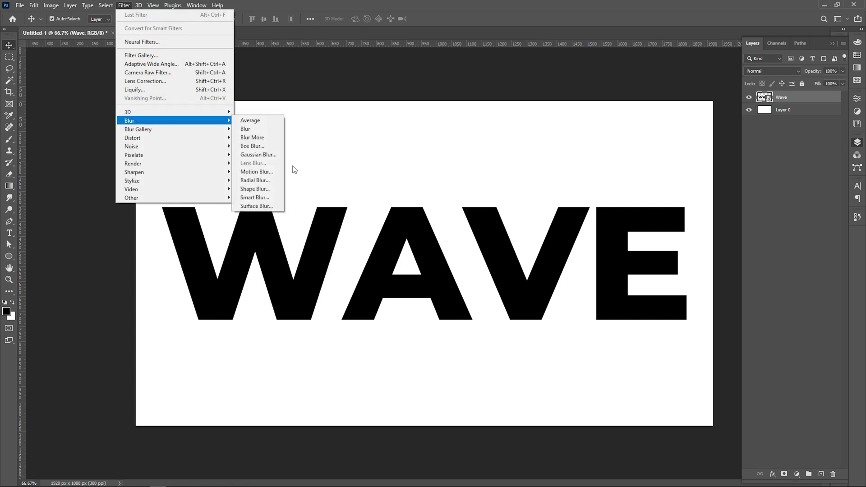
left_click(272, 155)
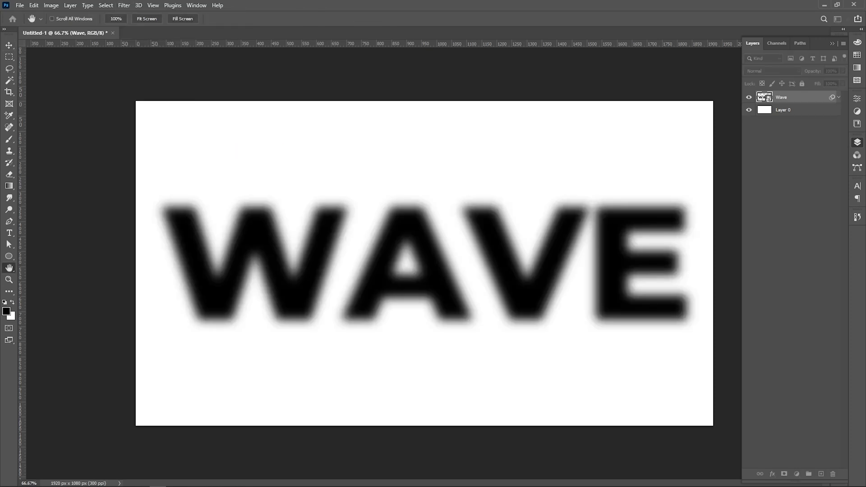
left_click_drag(541, 189, 538, 189)
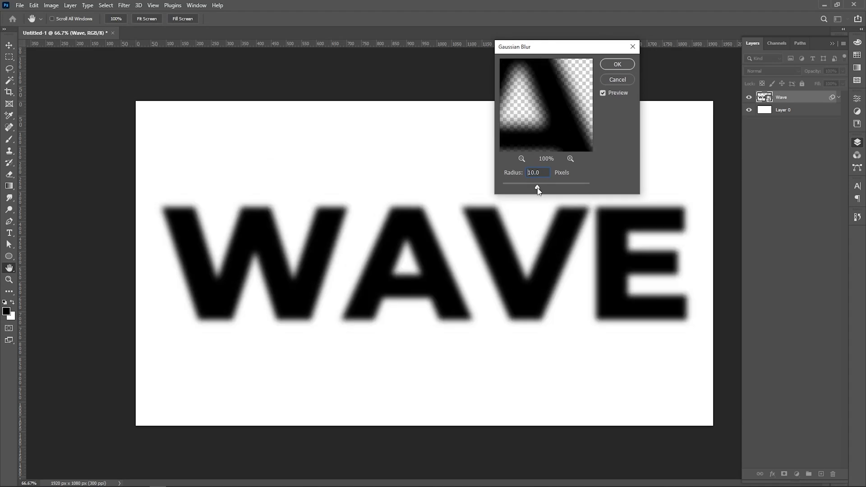
type("15")
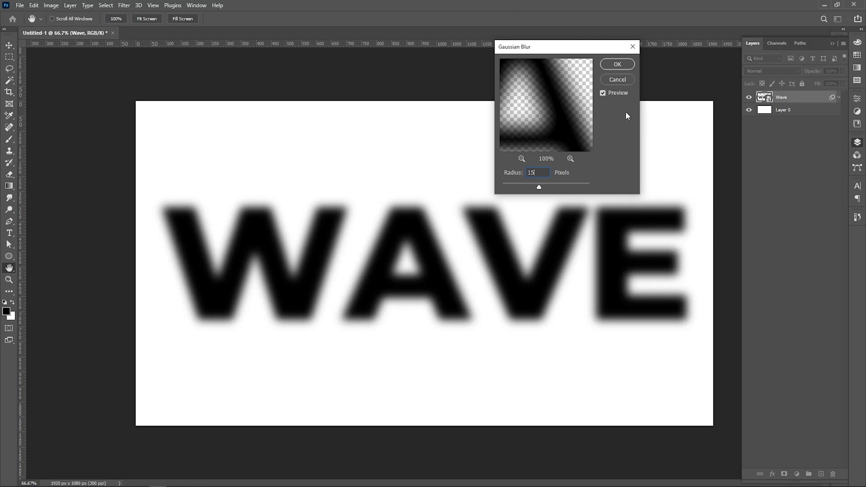
left_click(619, 64)
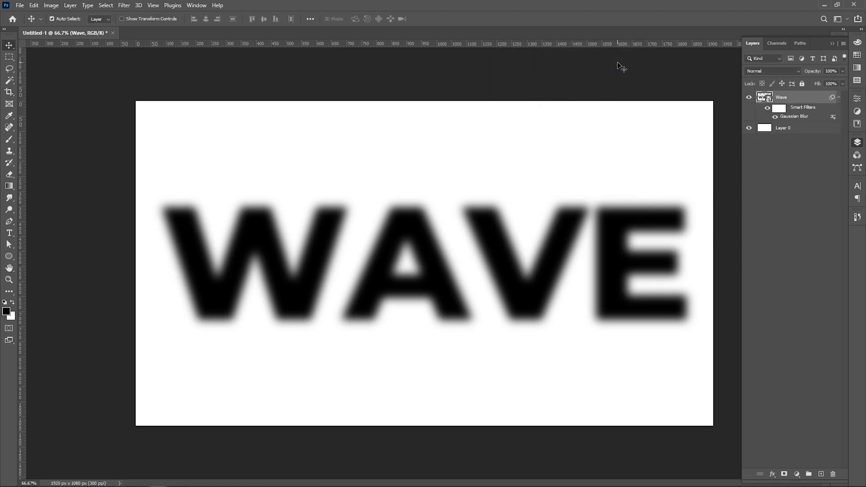
left_click(832, 43)
Crop the canvas symmetrically above and below the text to a height of about 558 px, keeping the full width
key("c")
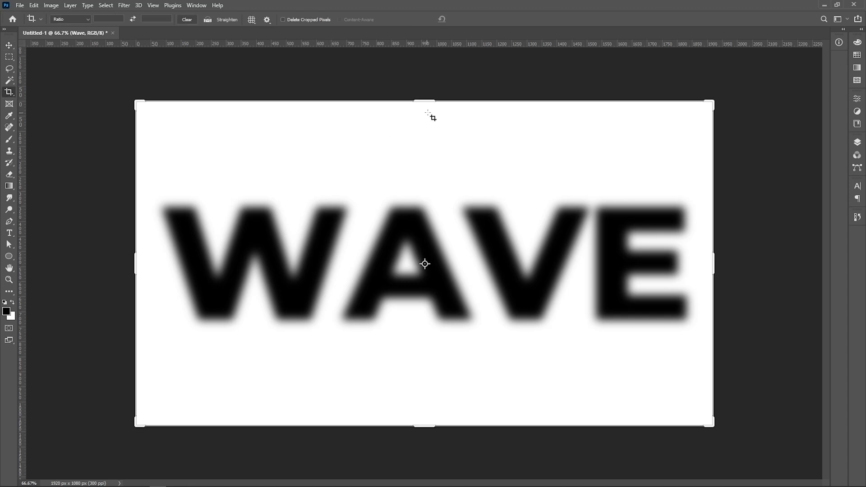
left_click_drag(425, 101, 426, 176)
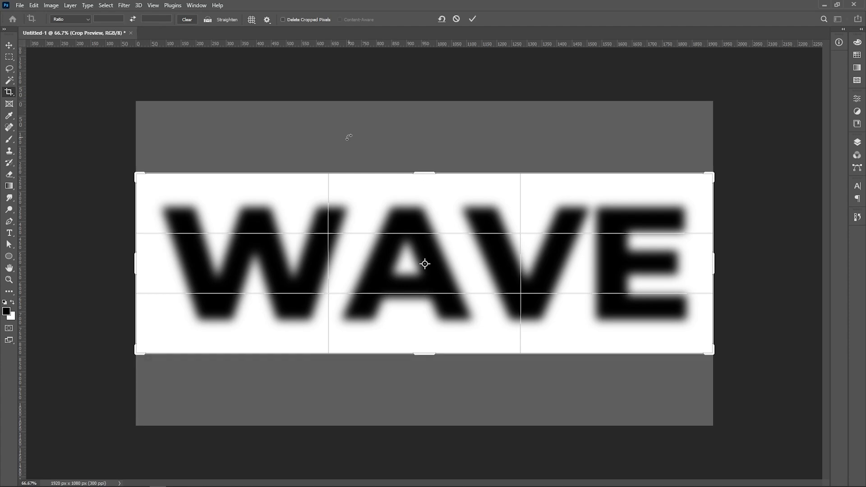
left_click_drag(426, 174, 426, 181)
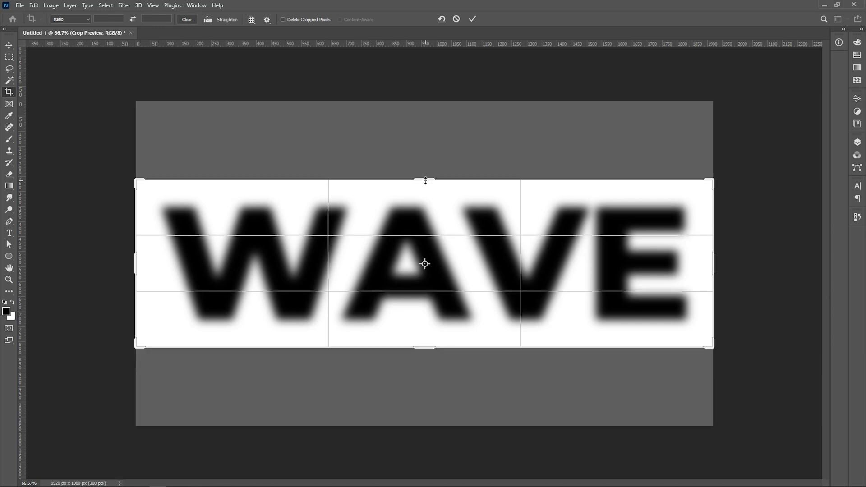
key("Return")
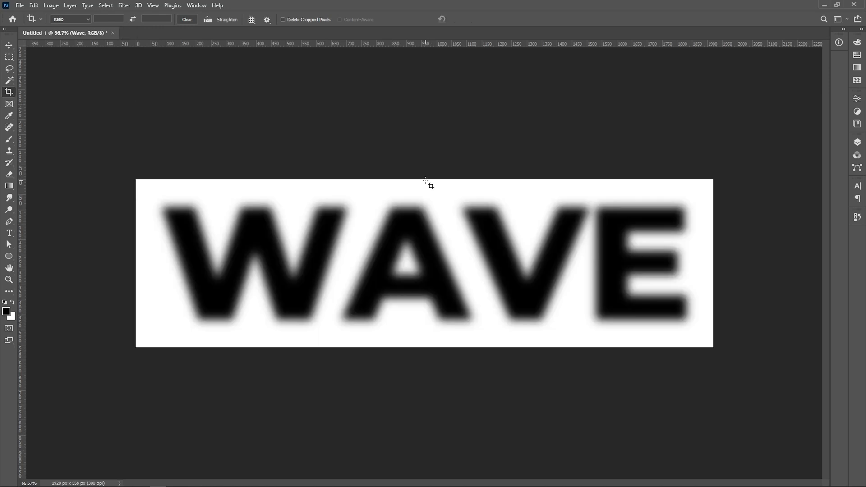
key("v")
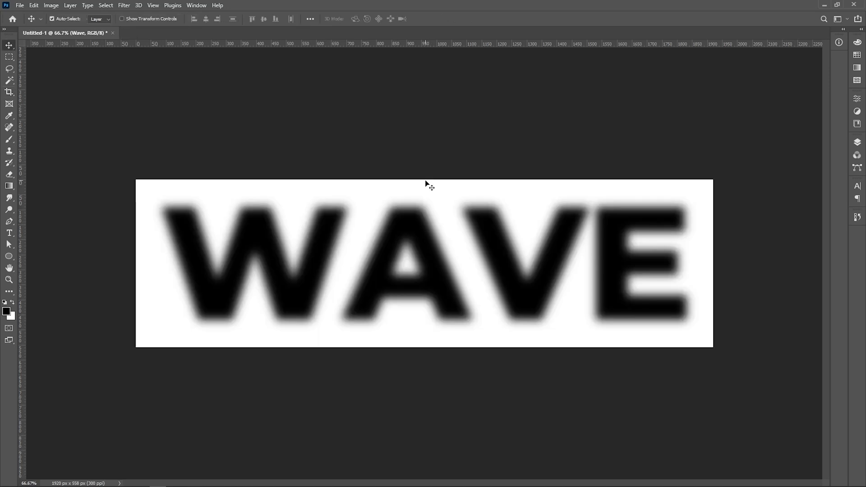
Save the document as Wave.psd in the Tutorials > Wave folder
left_click(19, 7)
mouse_move(65, 224)
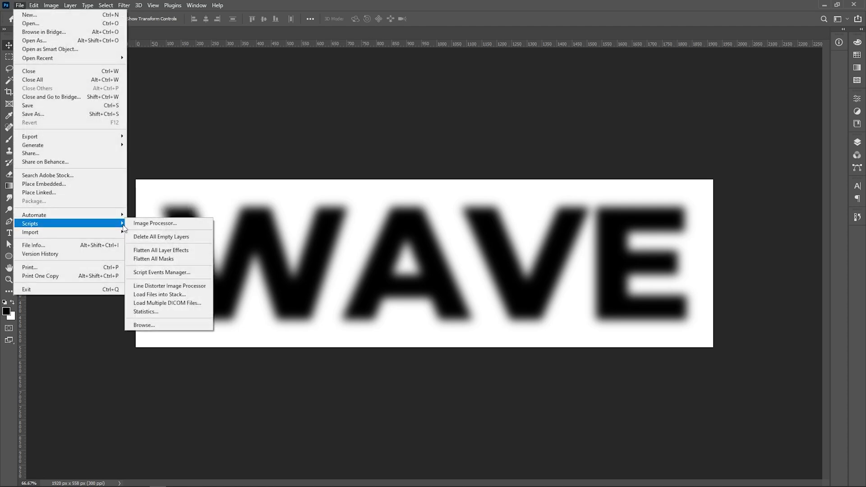
left_click(228, 140)
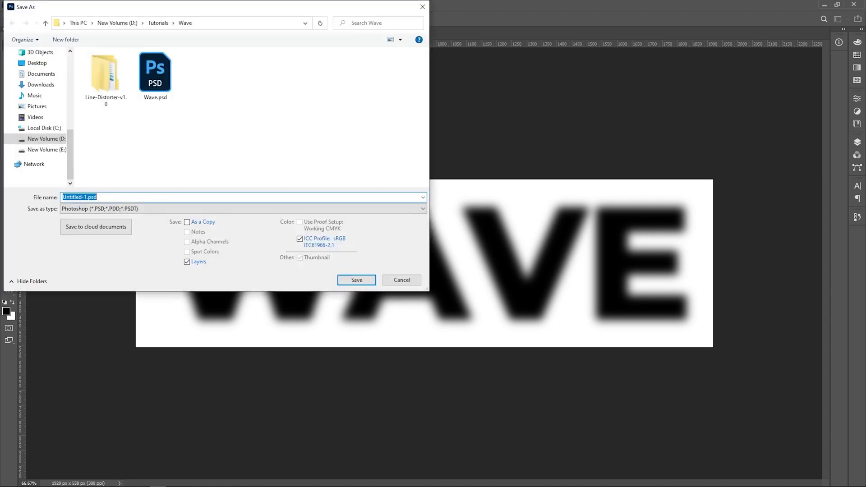
left_click_drag(202, 16, 203, 101)
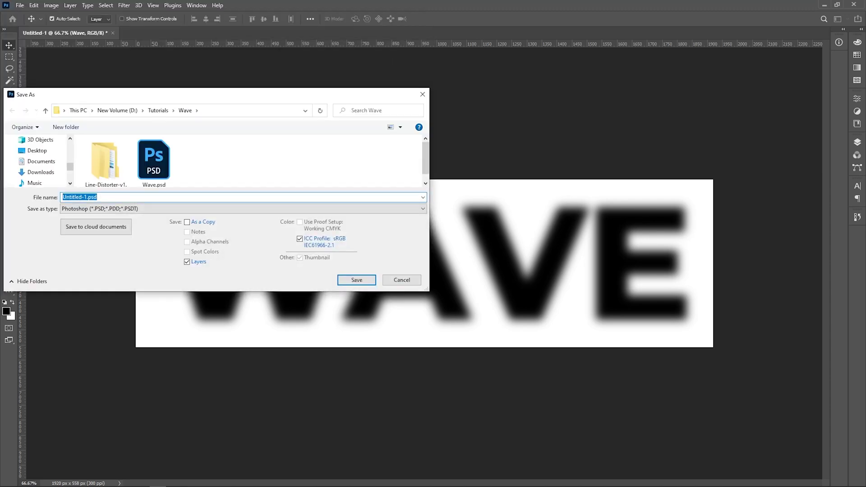
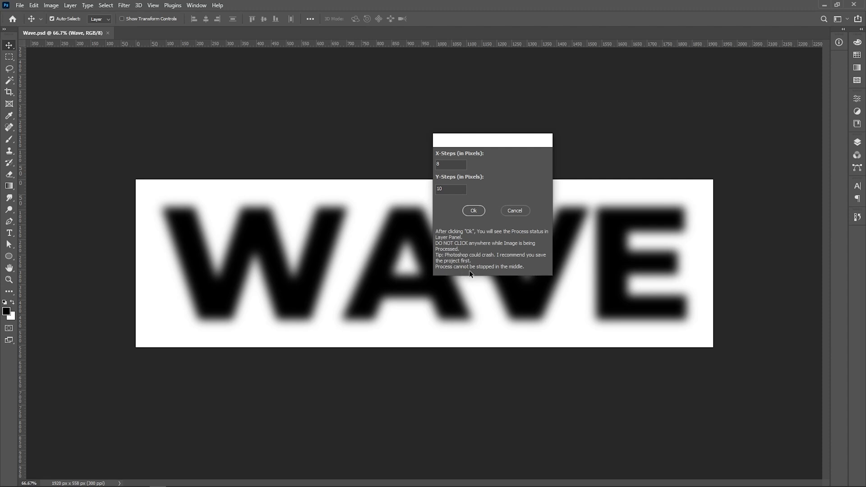
Run the Line Distorter Image Processor script with X-Steps of 8 pixels and Y-Steps of 10 pixels
left_click(474, 211)
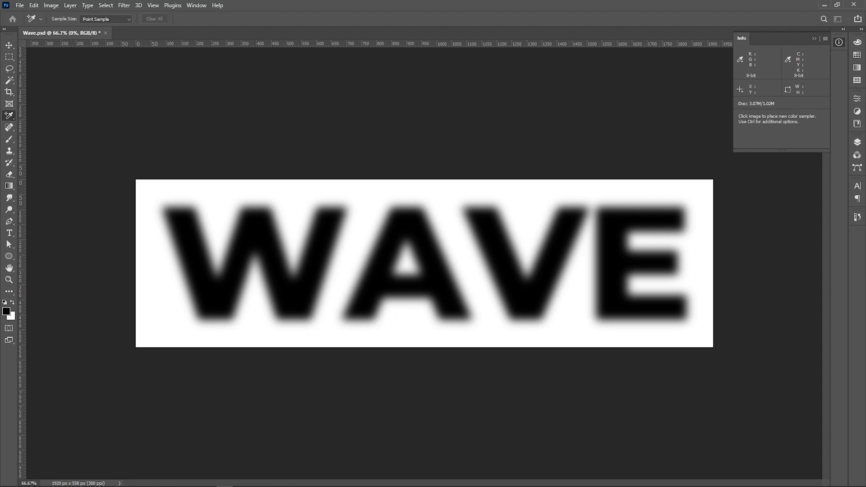
left_click(357, 312)
left_click(557, 315)
left_click(525, 318)
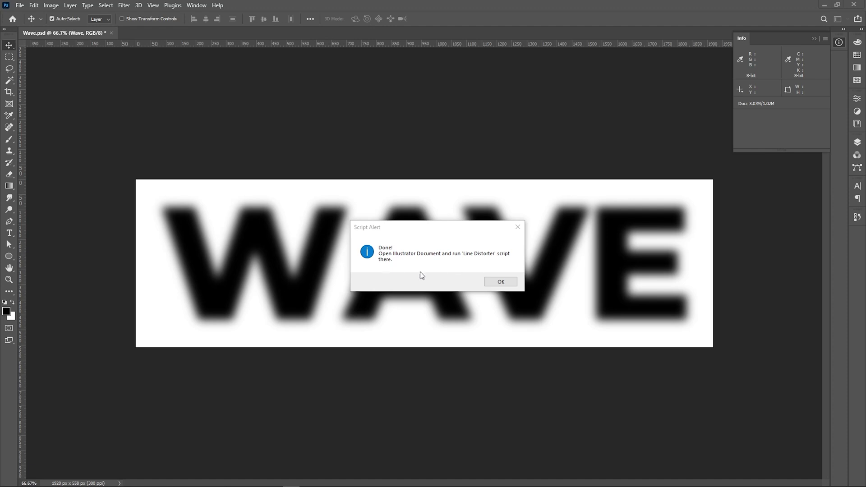
left_click(501, 282)
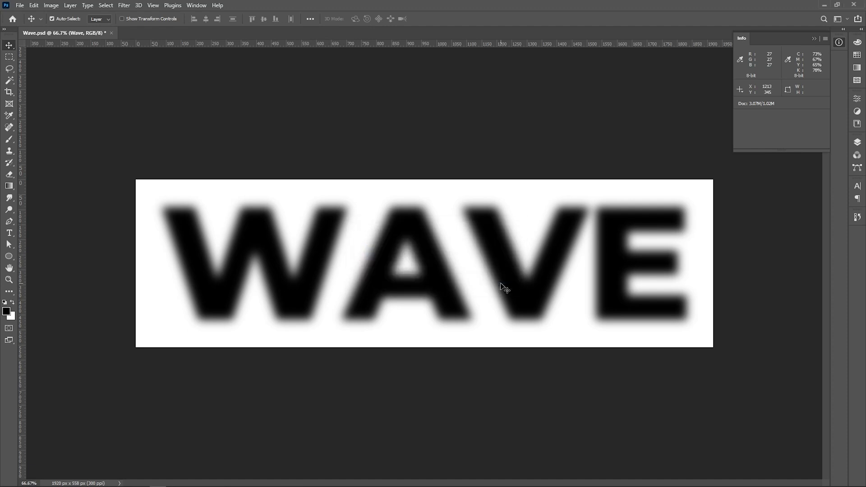
Switch to the blank Illustrator document and fit its artboard in the window
left_click(825, 5)
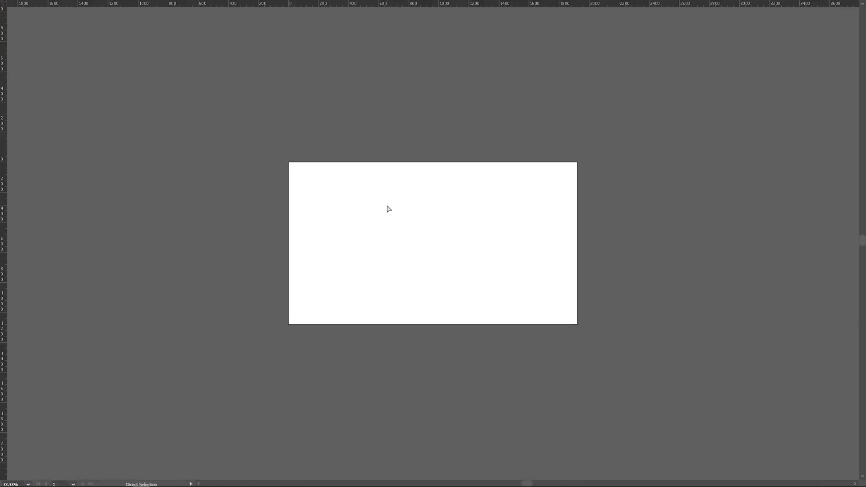
key("ctrl+0")
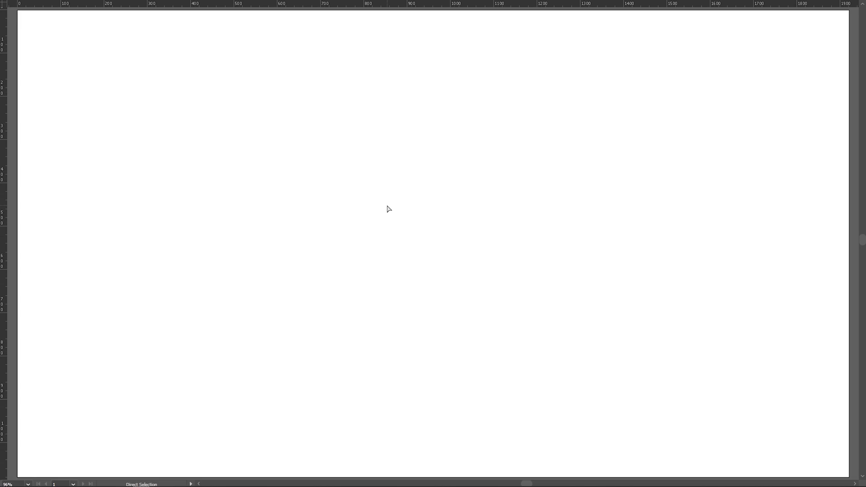
Run the Line Distorter script with a height of 0.6 and an angle of 90 degrees
key("ctrl+minus")
key("ctrl+minus")
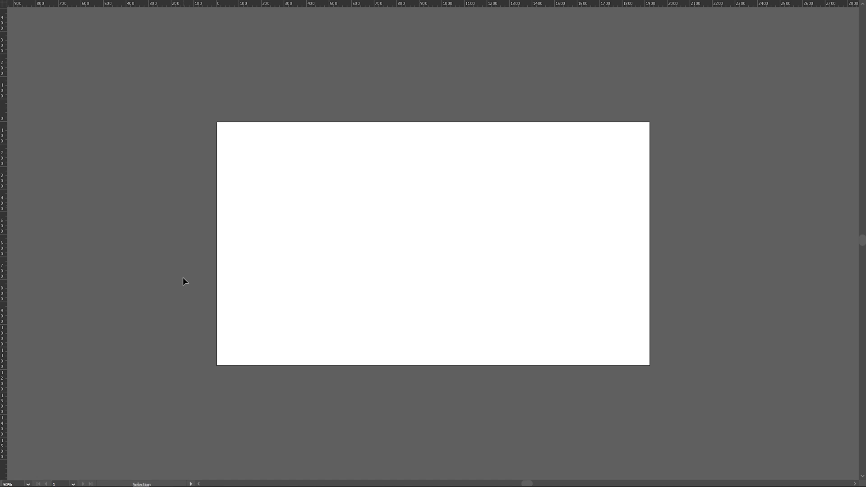
key("f")
left_click(44, 6)
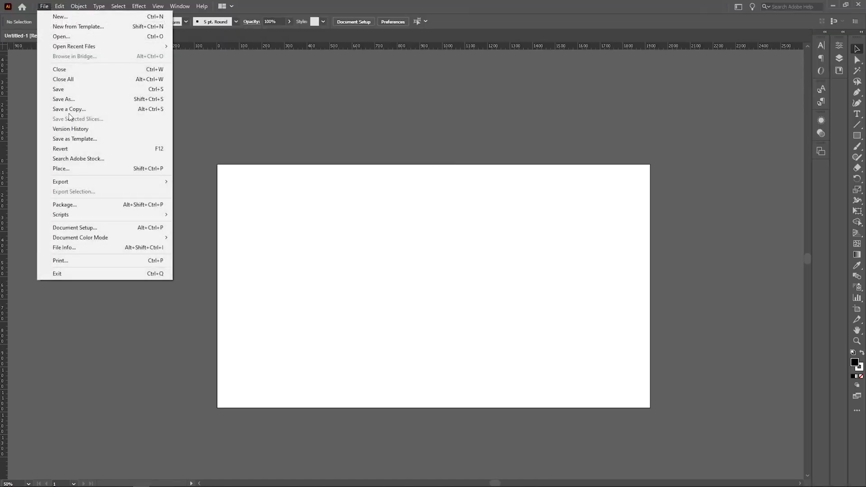
mouse_move(72, 216)
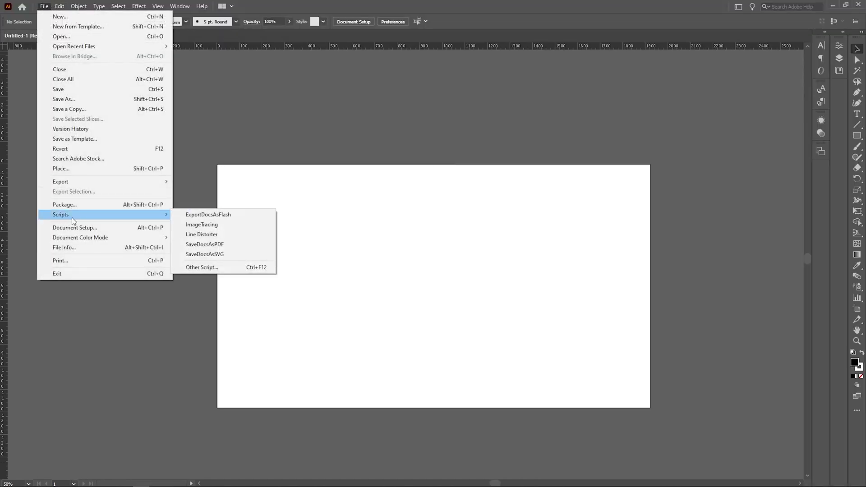
left_click(211, 235)
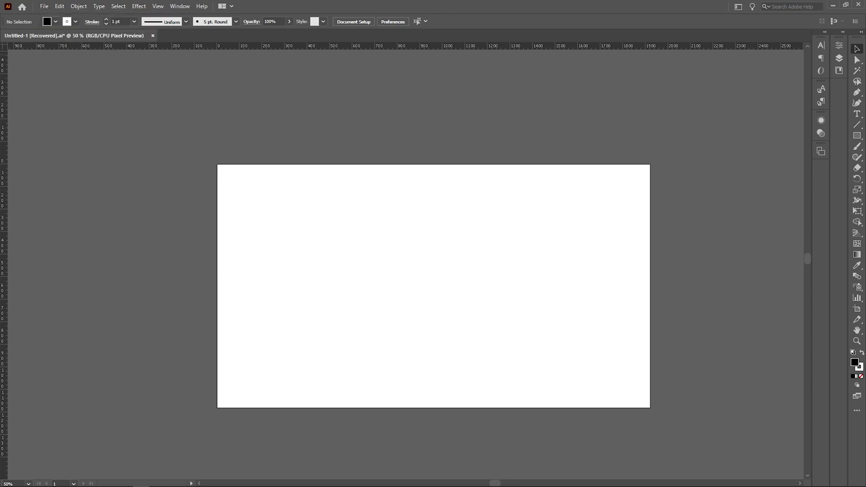
left_click_drag(494, 59, 446, 79)
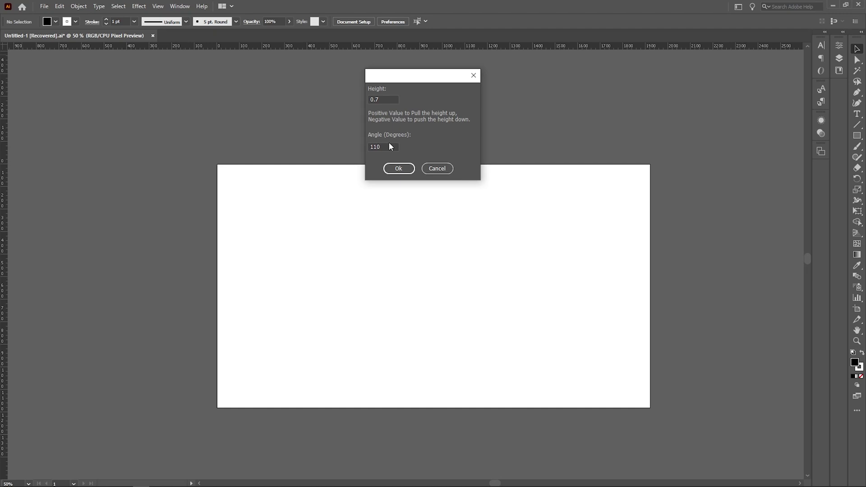
left_click(384, 100)
key("Tab")
type("90")
left_click(404, 169)
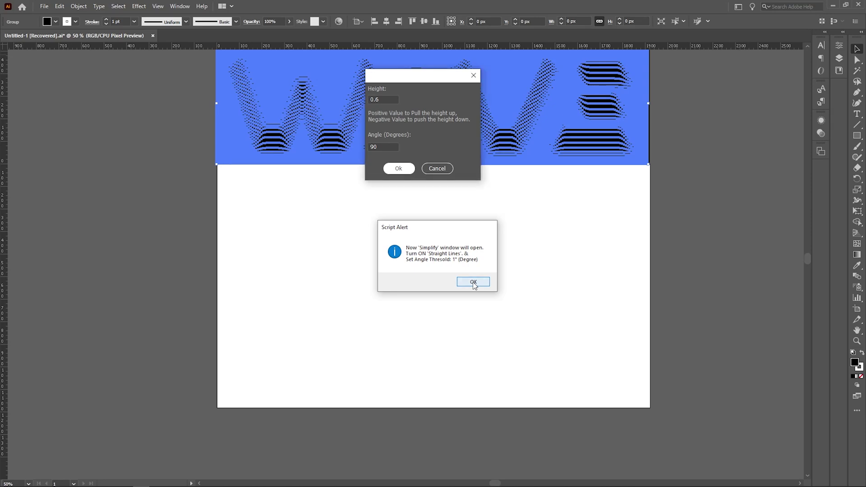
Simplify the generated lines with a corner point angle threshold of 1°, then deselect the artwork
left_click(473, 283)
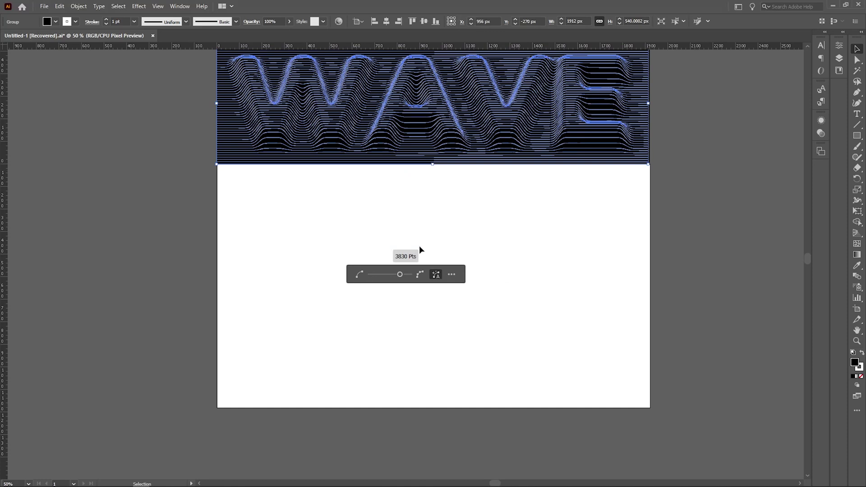
left_click(452, 274)
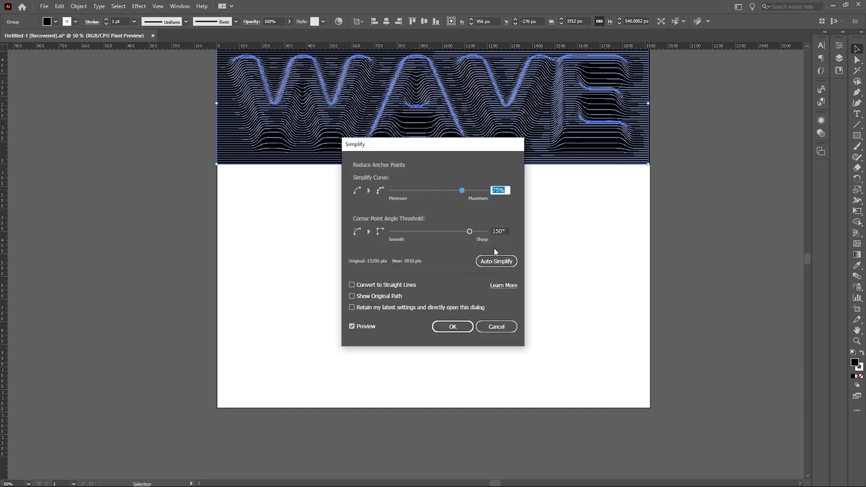
left_click(505, 232)
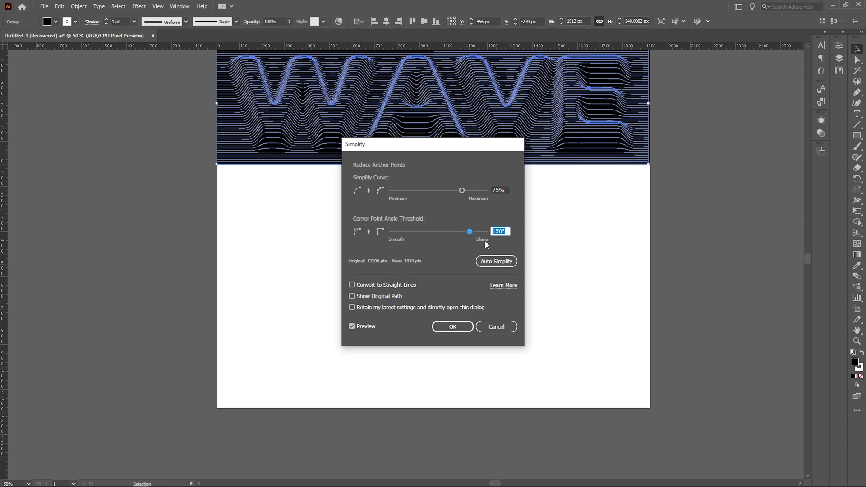
type("1")
left_click(456, 329)
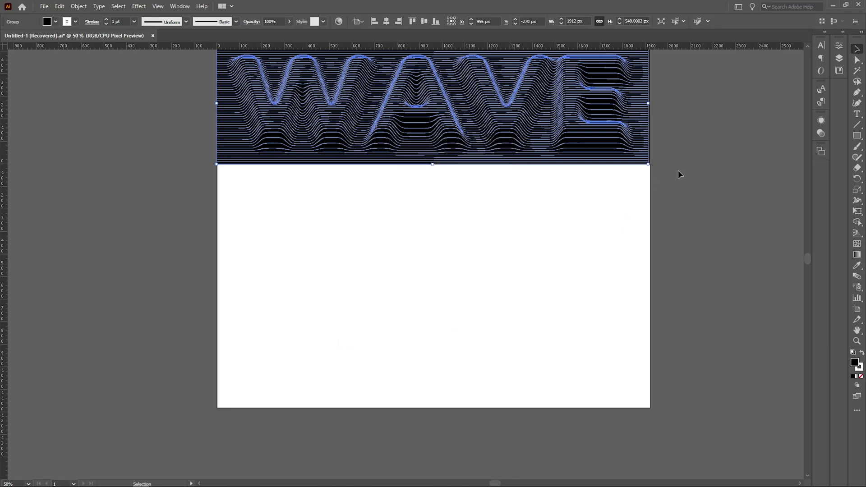
left_click(708, 165)
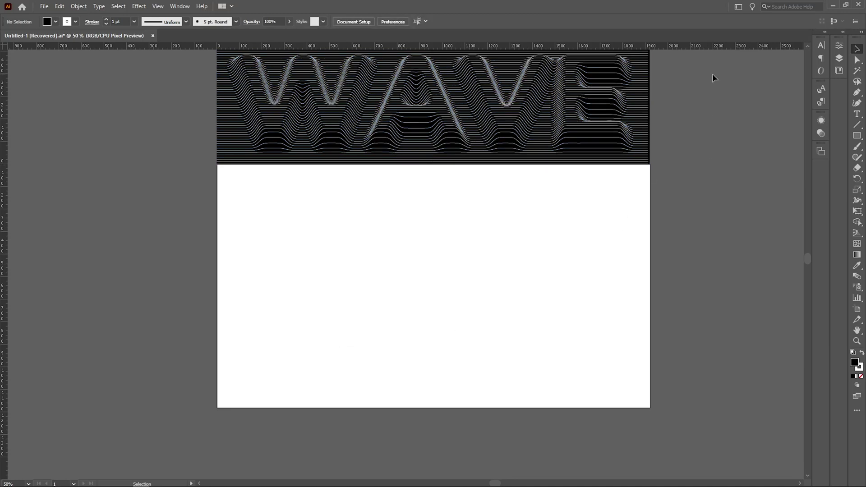
Move the WAVE line artwork with its black background down onto the artboard and centre it vertically
scroll(713, 74, "up", 2)
left_click_drag(713, 74, 260, 211)
left_click_drag(420, 153, 400, 322)
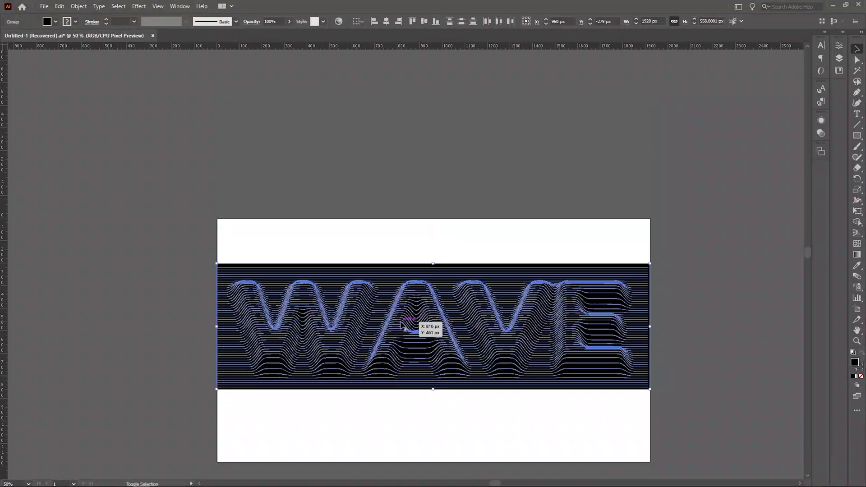
scroll(400, 321, "down", 4)
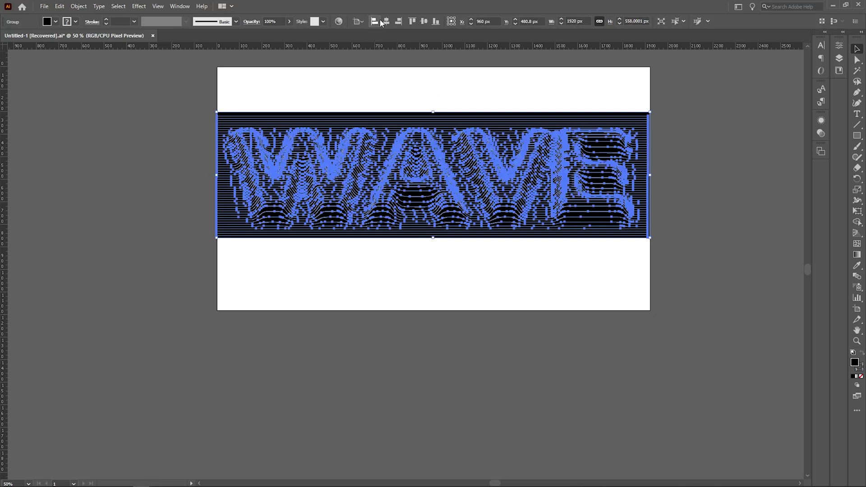
left_click(424, 21)
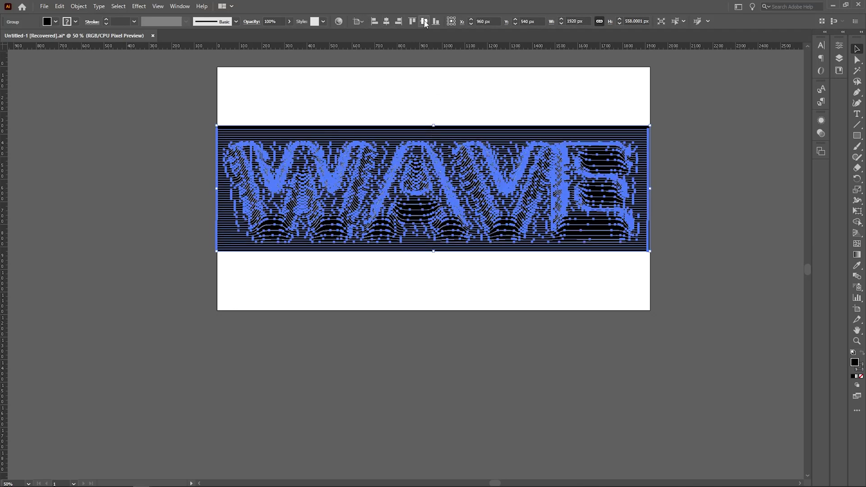
left_click(707, 219)
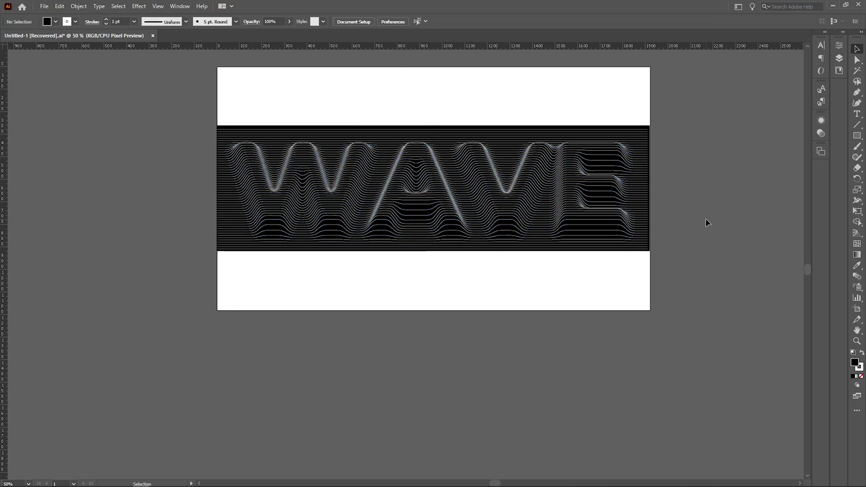
Ungroup the centred WAVE artwork to separate the black background from the lines
scroll(706, 219, "up", 1)
scroll(705, 219, "up", 1)
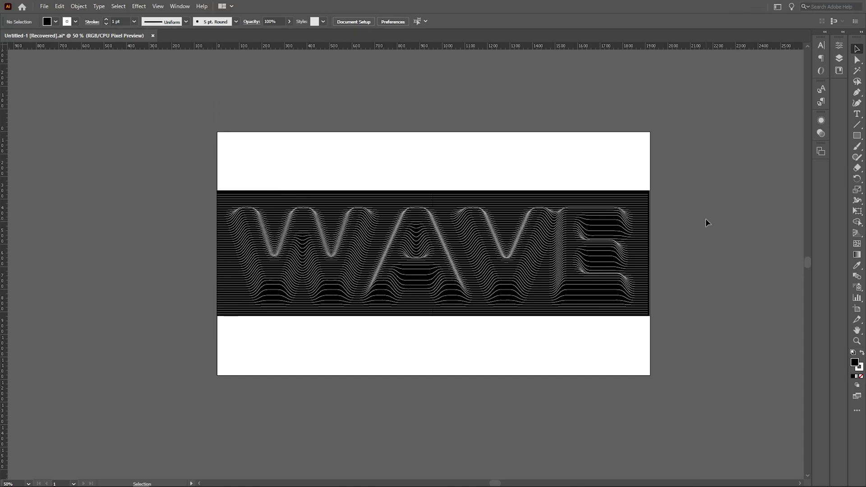
key("f")
key("a")
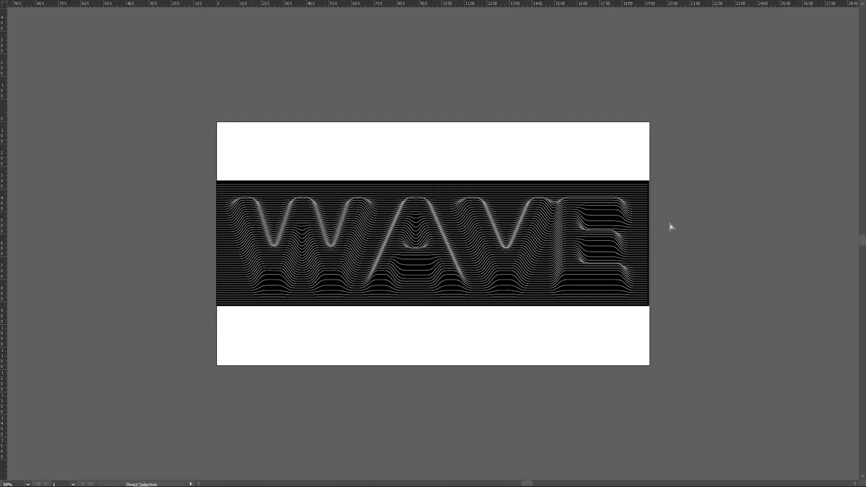
key("ctrl+1")
key("ctrl+minus")
key("ctrl+minus")
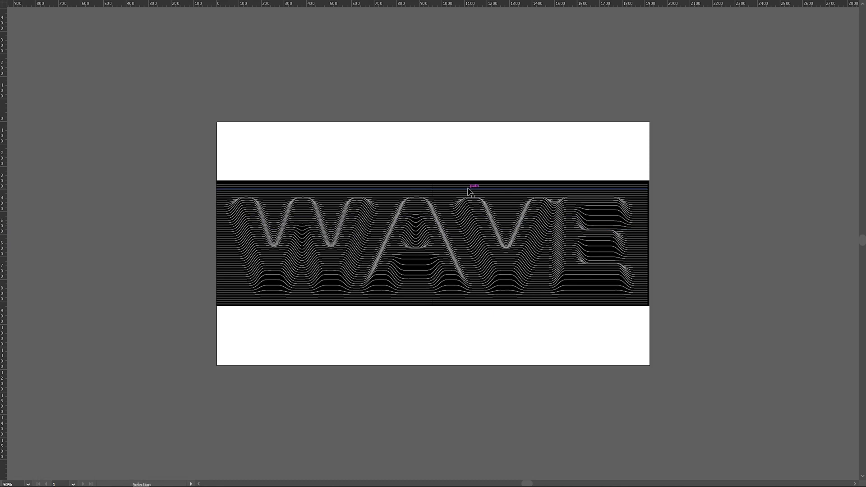
key("a")
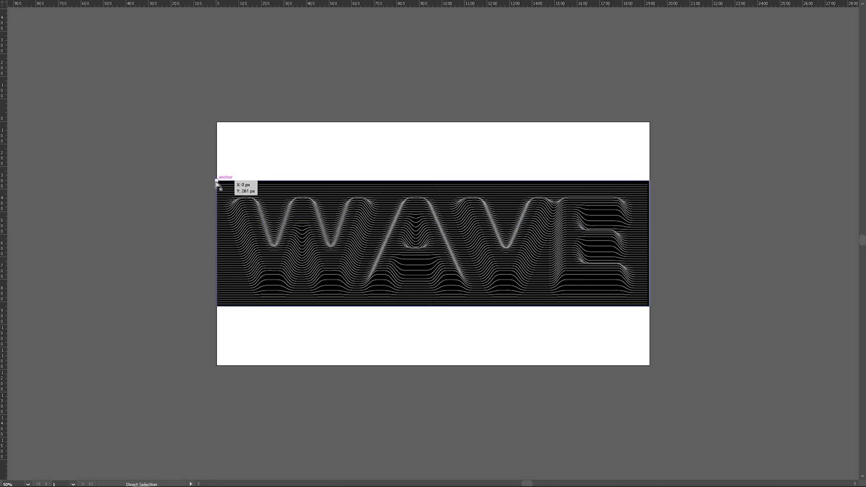
key("v")
left_click(422, 182)
right_click(423, 181)
left_click(451, 258)
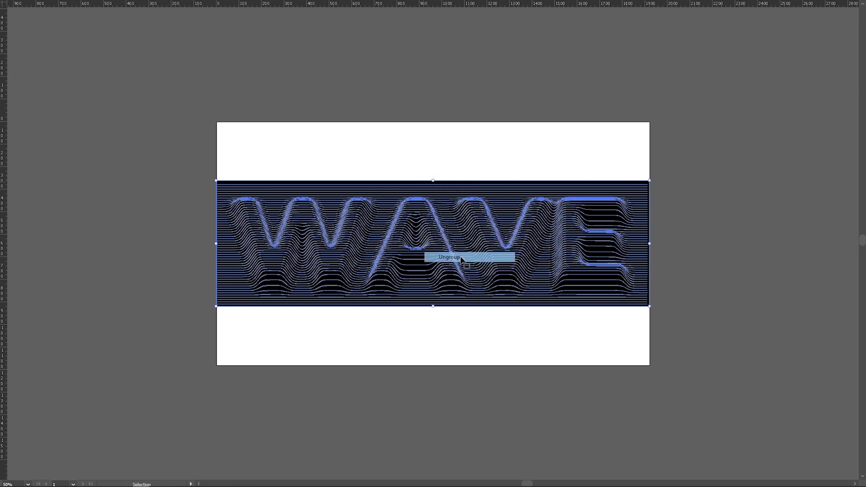
left_click(720, 236)
Stretch the black background rectangle equally upward and downward until it covers the full artboard height
left_click(434, 182)
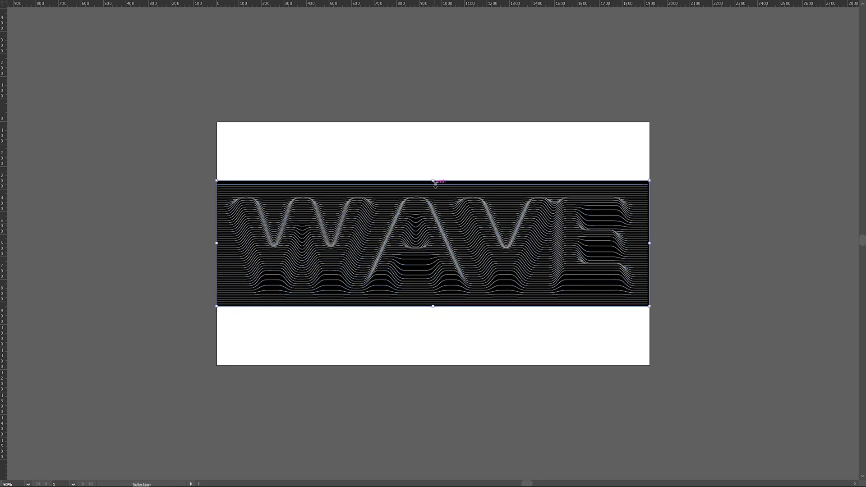
left_click_drag(435, 178, 438, 126)
left_click(739, 191)
key("a")
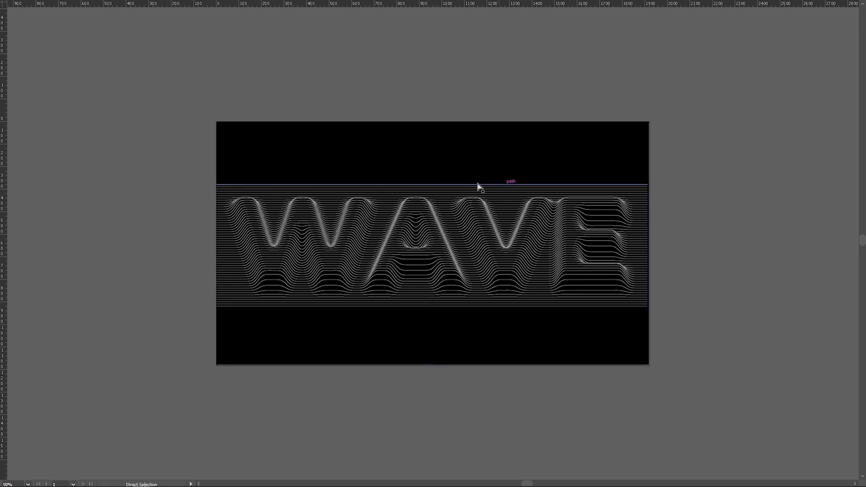
Ungroup the white wave lines into individual paths
key("v")
left_click(453, 185)
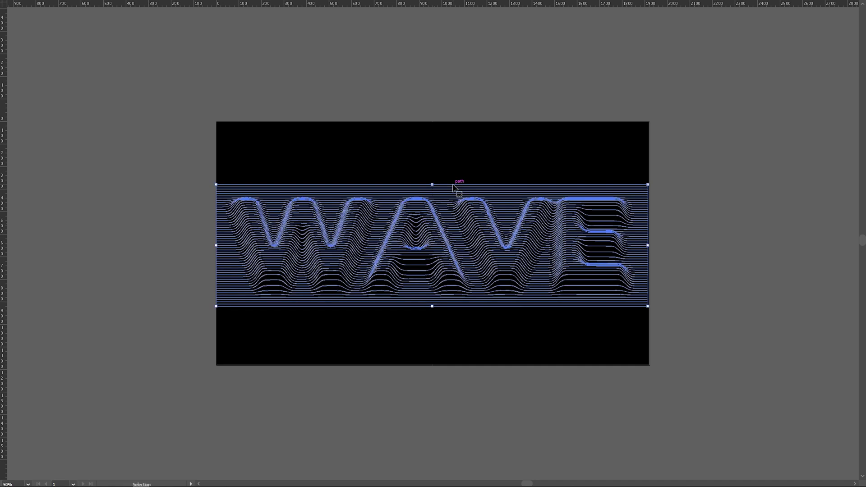
key("ctrl+1")
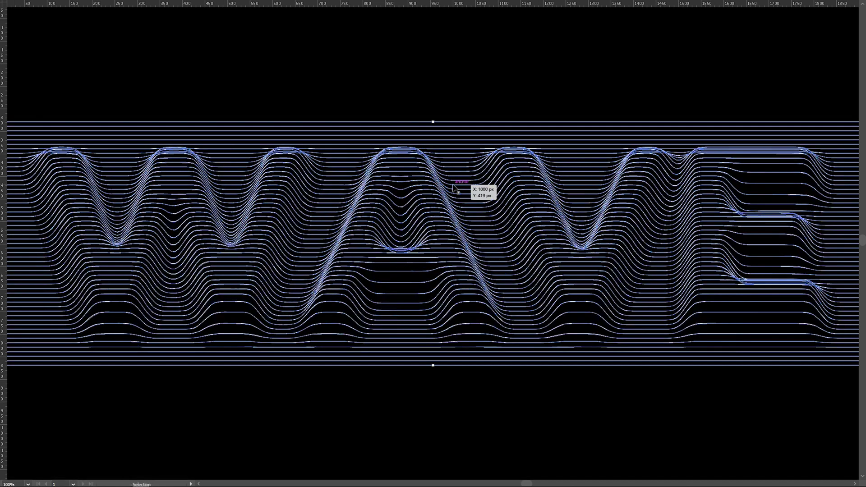
right_click(453, 185)
left_click(480, 260)
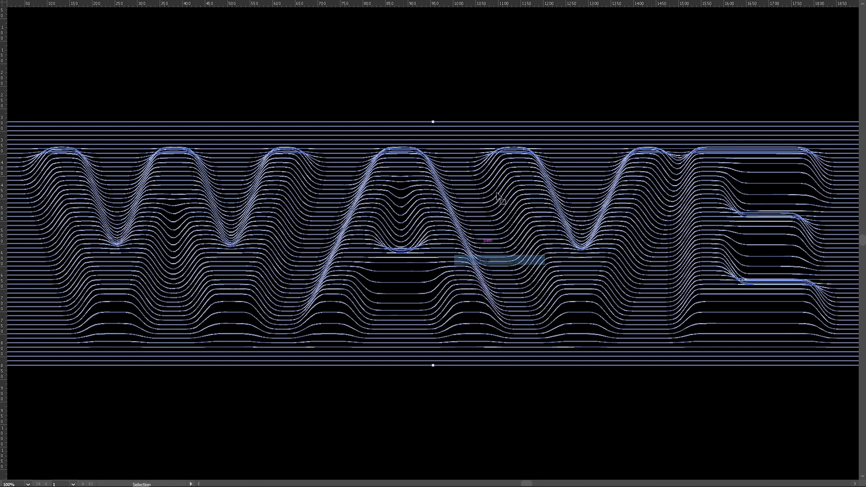
left_click(516, 93)
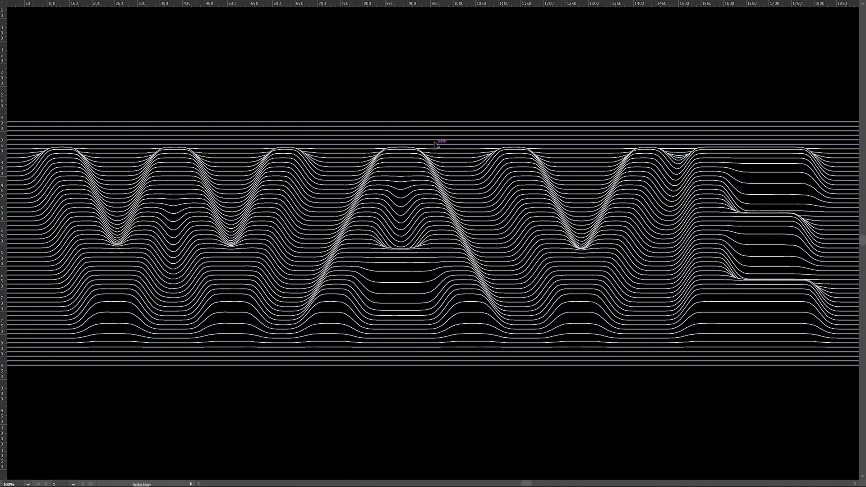
Try to extend the pattern upward by duplicating the topmost line slightly above itself and repeating the duplication
left_click(431, 126)
left_click_drag(431, 126, 427, 116)
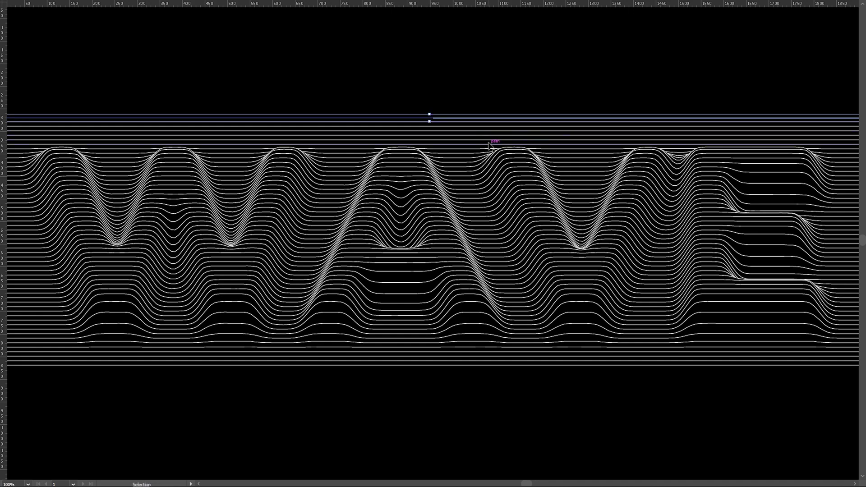
key("ctrl+d")
key("ctrl+d")
key("ctrl+d")
key("ctrl+d")
key("ctrl+d")
key("ctrl+d")
key("ctrl+d")
key("ctrl+d")
key("ctrl+d")
key("ctrl+d")
key("ctrl+d")
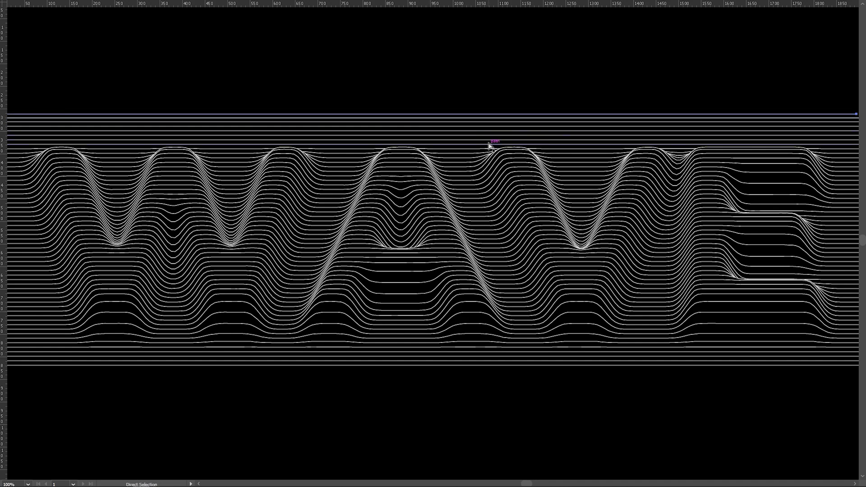
Undo all the duplicated lines above the wave pattern
scroll(489, 145, "up", 3)
key("ctrl+z")
key("ctrl+z")
key("ctrl+z")
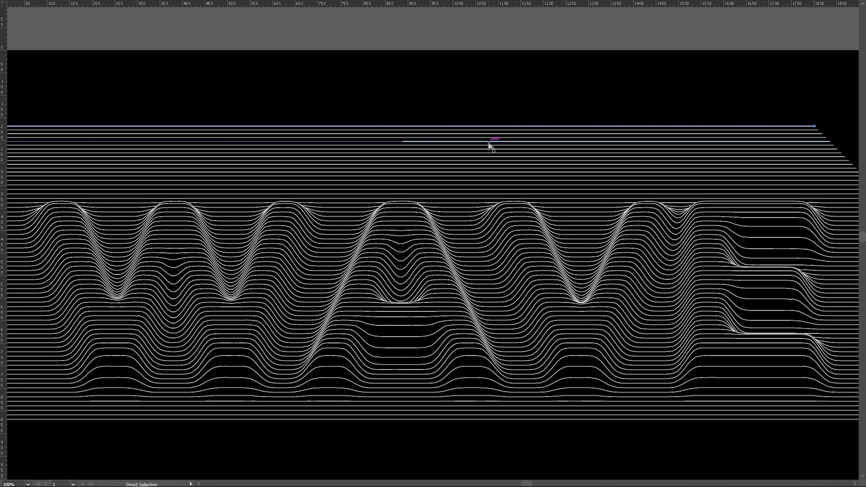
key("ctrl+z")
key("ctrl+z")
key("ctrl+z")
key("ctrl+z")
key("ctrl+z")
key("ctrl+z")
key("ctrl+z")
key("ctrl+z")
key("ctrl+z")
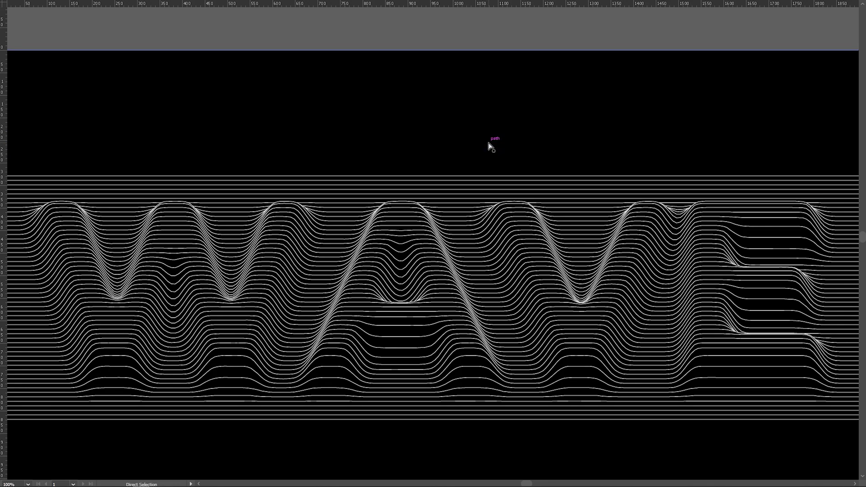
key("v")
key("ctrl+a")
key("ctrl")
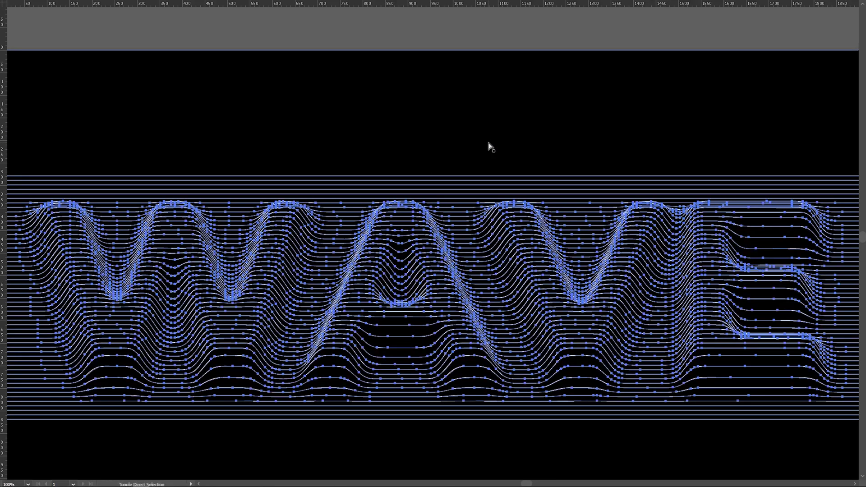
left_click(489, 144)
key("ctrl+minus")
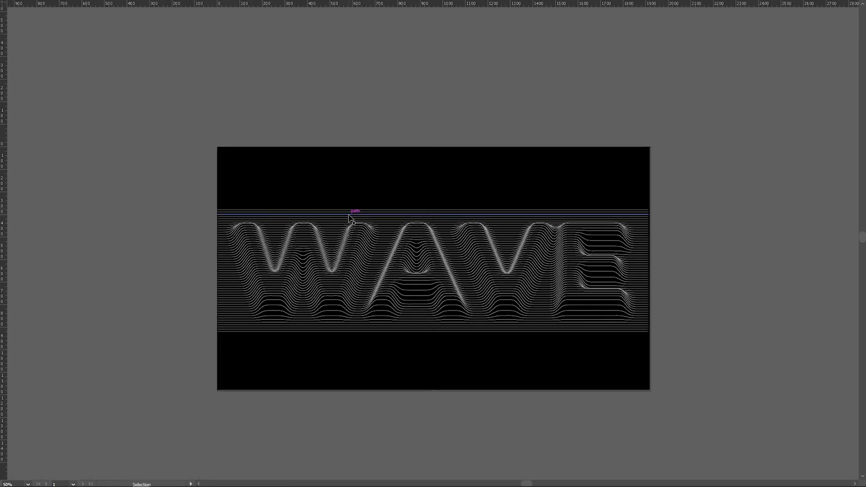
key("ctrl+plus")
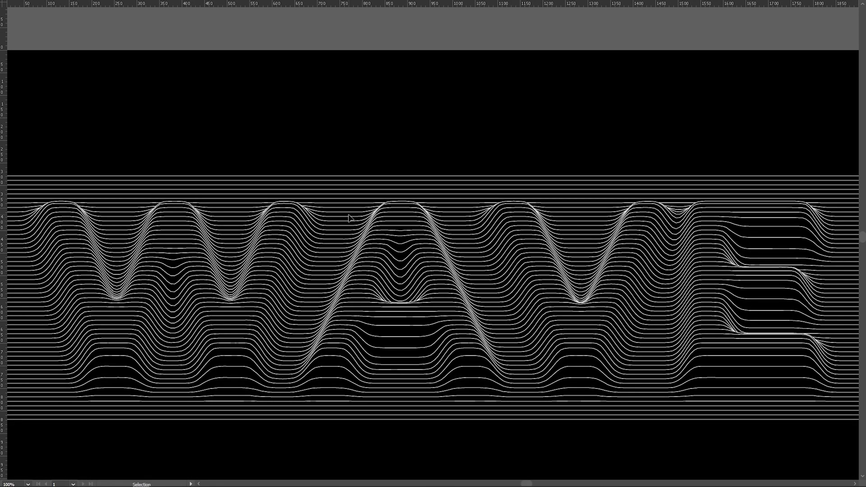
key("ctrl+minus")
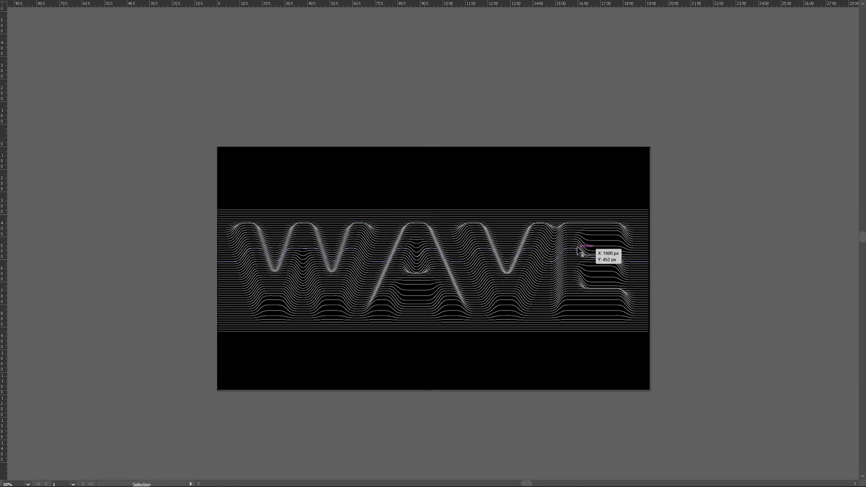
Align the right end points of all wave lines to the artboard's right edge
key("a")
left_click_drag(667, 199, 644, 348)
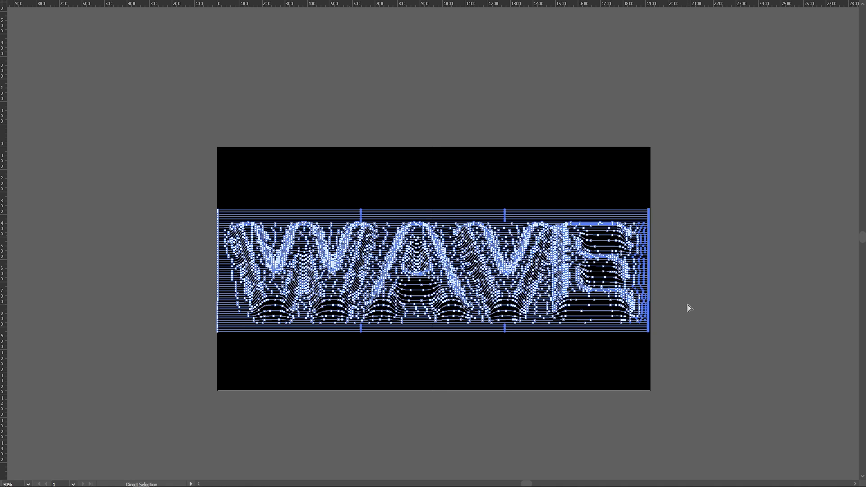
key("f")
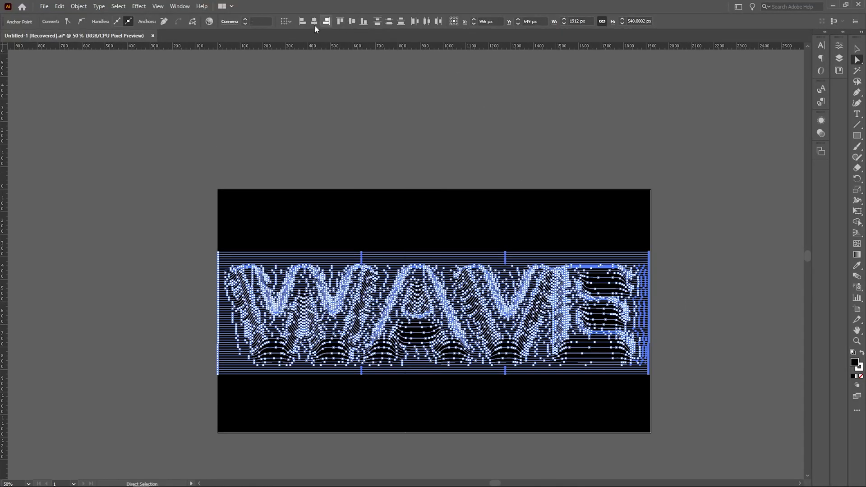
left_click(289, 22)
left_click(307, 51)
left_click(326, 21)
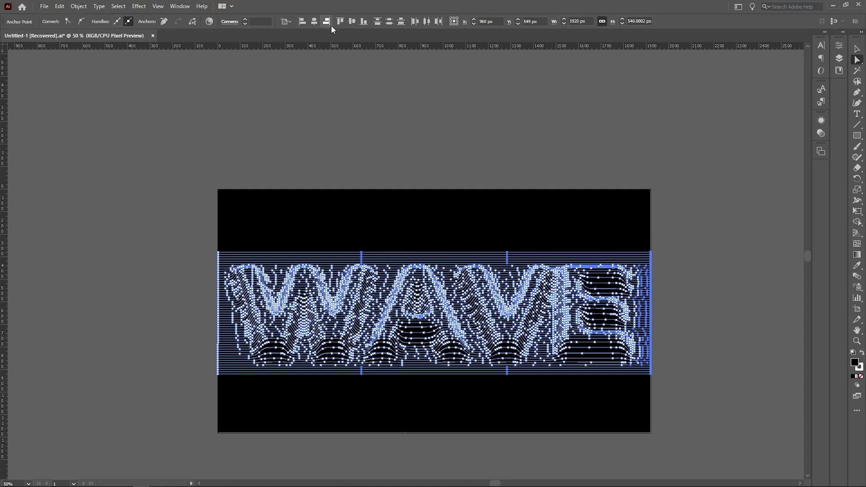
Align the left end points of all wave lines to the artboard's left edge and deselect them
left_click(705, 256)
left_click_drag(199, 242, 221, 408)
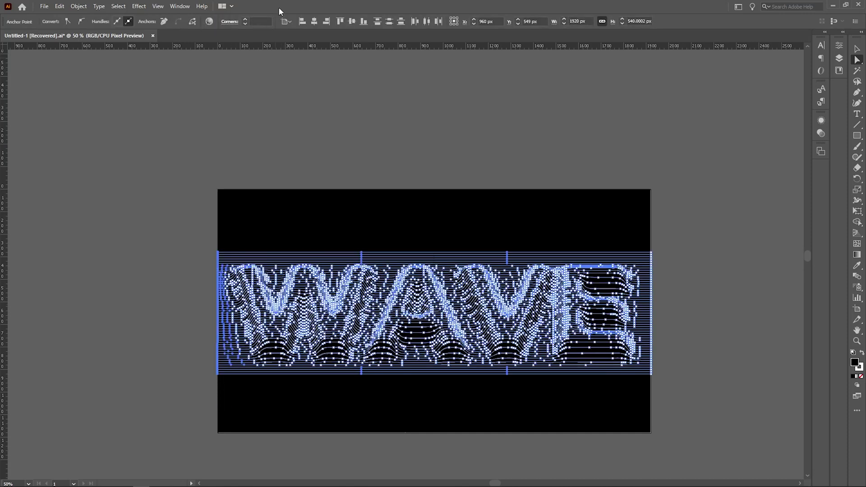
left_click(269, 108)
left_click_drag(185, 223, 218, 450)
left_click_drag(220, 450, 220, 449)
left_click(307, 128)
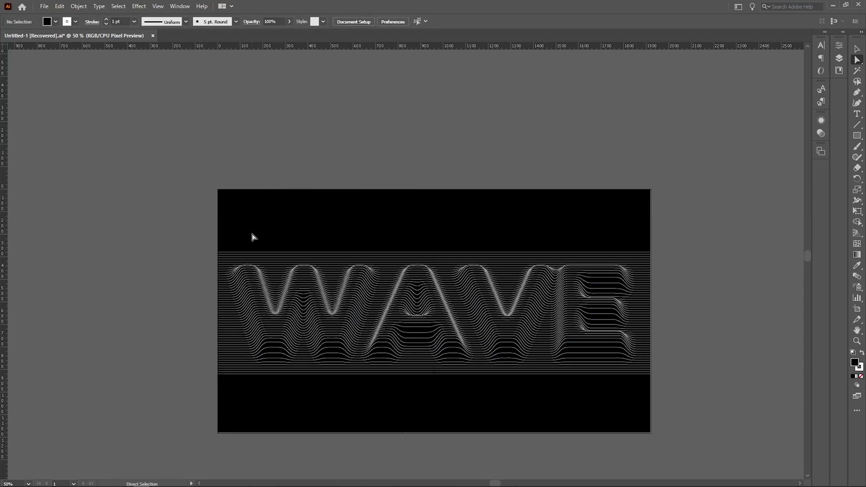
Try to extend the pattern upward by placing a copy of the topmost line slightly above it
key("v")
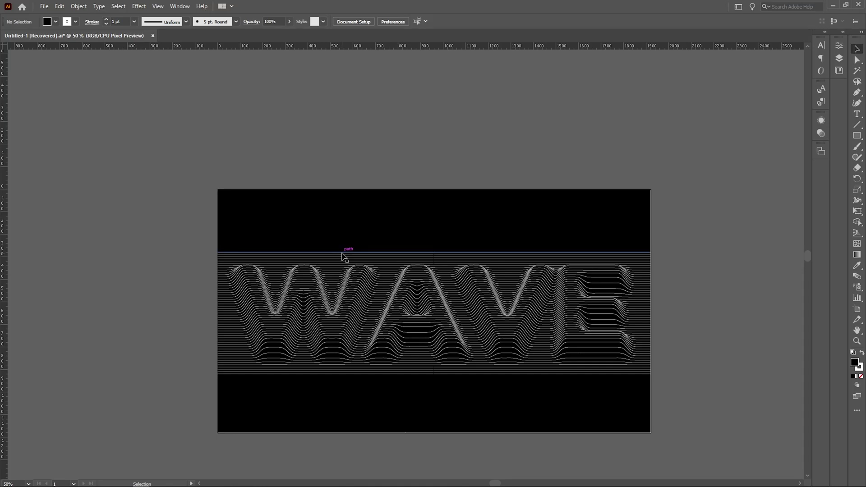
left_click(343, 253)
key("a")
key("ctrl+plus")
key("v")
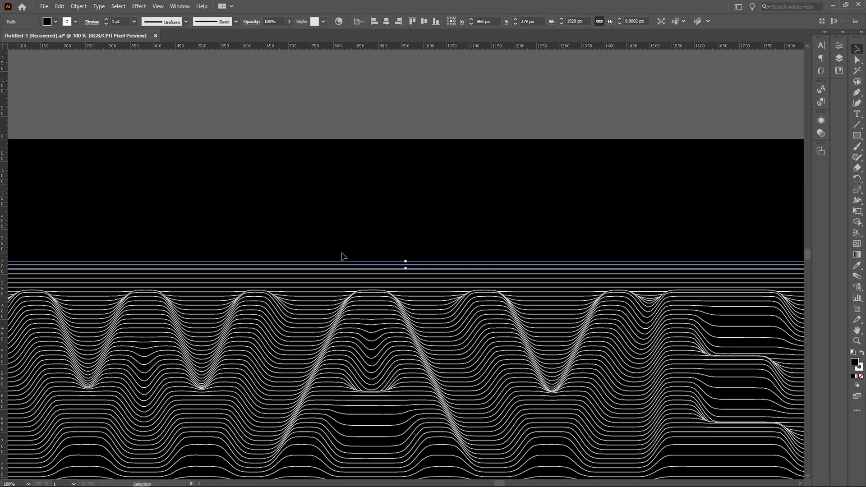
left_click_drag(369, 269, 364, 262)
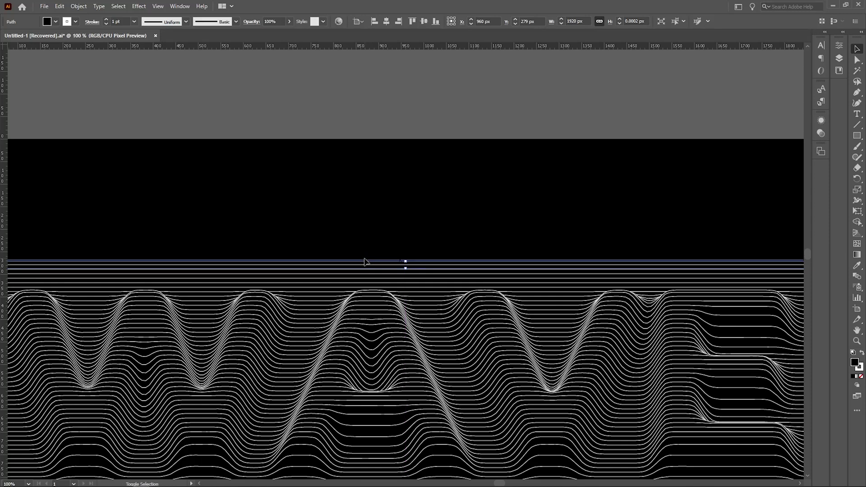
key("a")
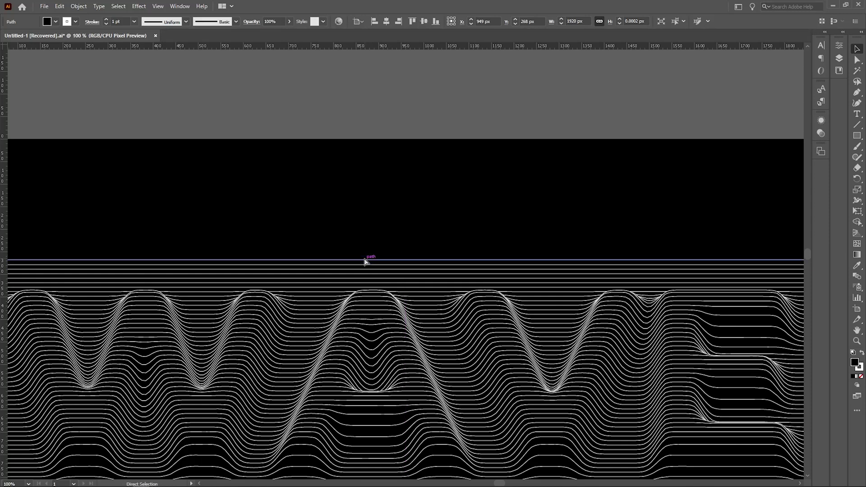
key("ctrl+minus")
key("ctrl+minus")
key("ctrl+minus")
key("ctrl+plus")
key("ctrl+plus")
key("ctrl+plus")
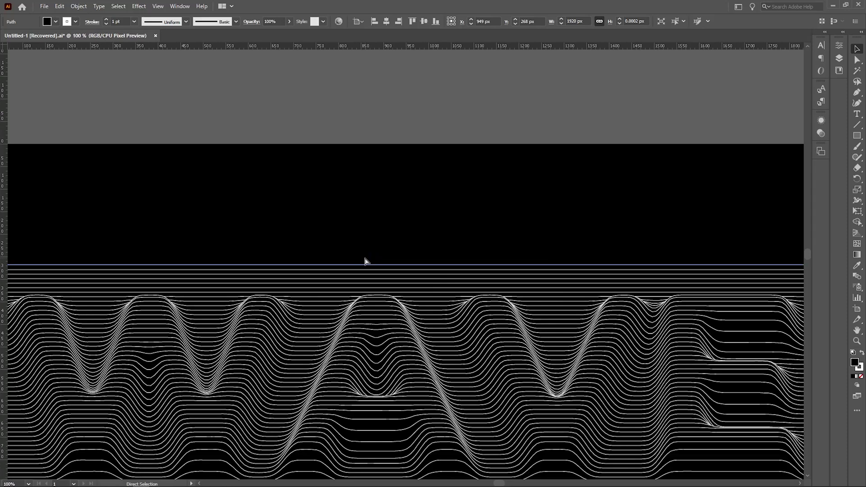
key("ctrl+minus")
key("ctrl+minus")
key("v")
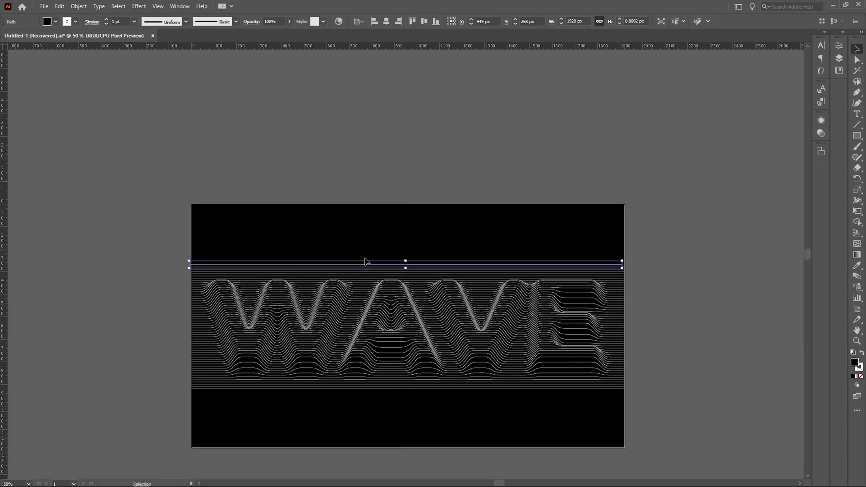
Nudge the copied line right toward the artboard's edges, duplicate it slightly above itself and repeat the duplication once
key("Right")
key("Right")
key("Right")
key("Right")
left_click_drag(377, 268, 376, 264)
key("ctrl+d")
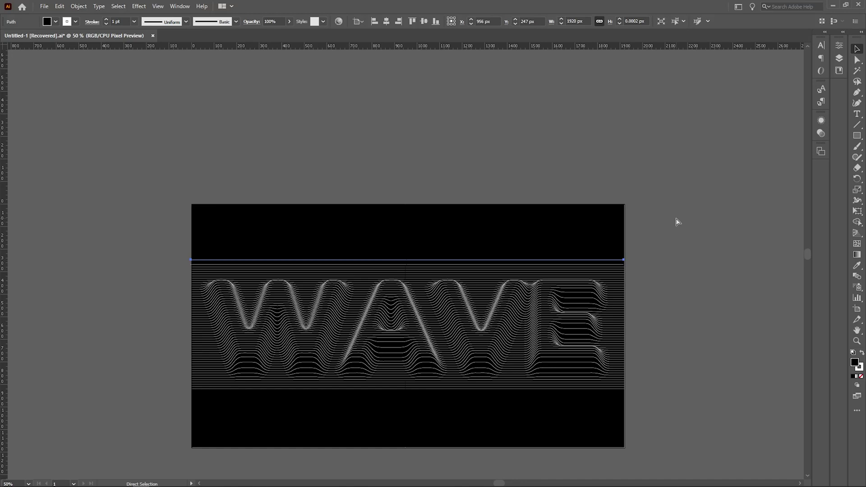
Undo the line copies and nudges above the wave pattern and clear the selection
key("ctrl+z")
key("ctrl+z")
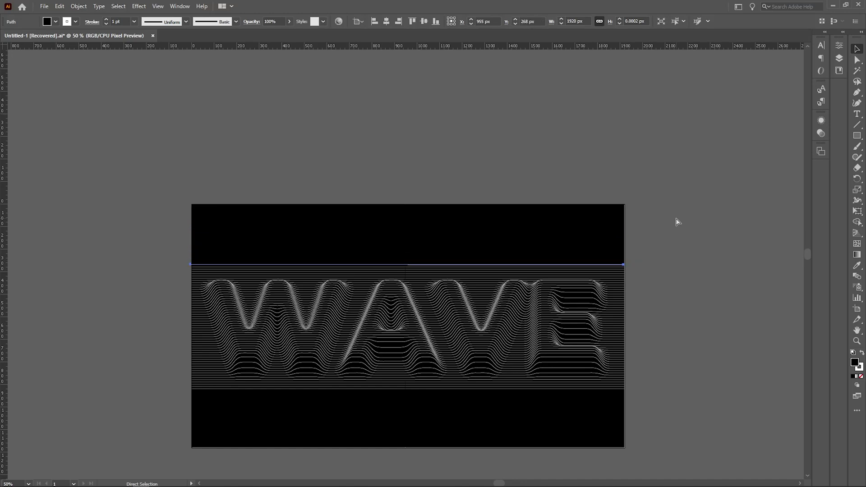
key("ctrl+z")
left_click(676, 219)
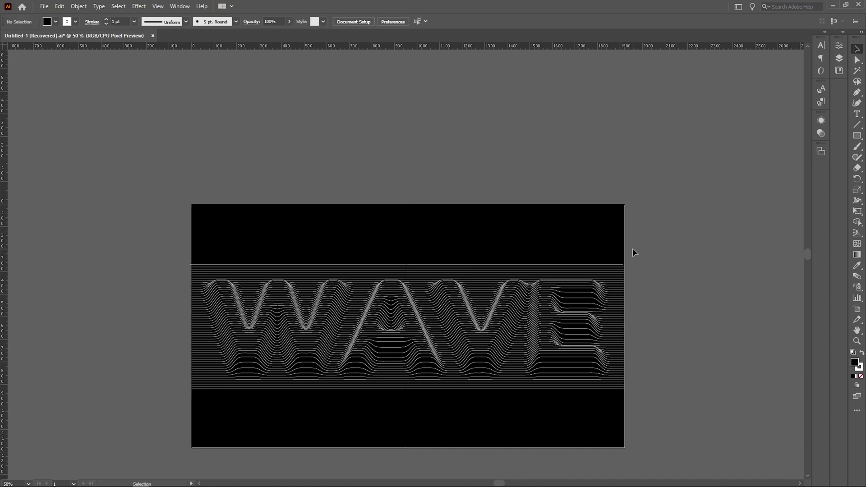
Duplicate the topmost wave line straight up, 10 px above itself
left_click(621, 270)
left_click(657, 272)
key("v")
left_click_drag(656, 269, 470, 264)
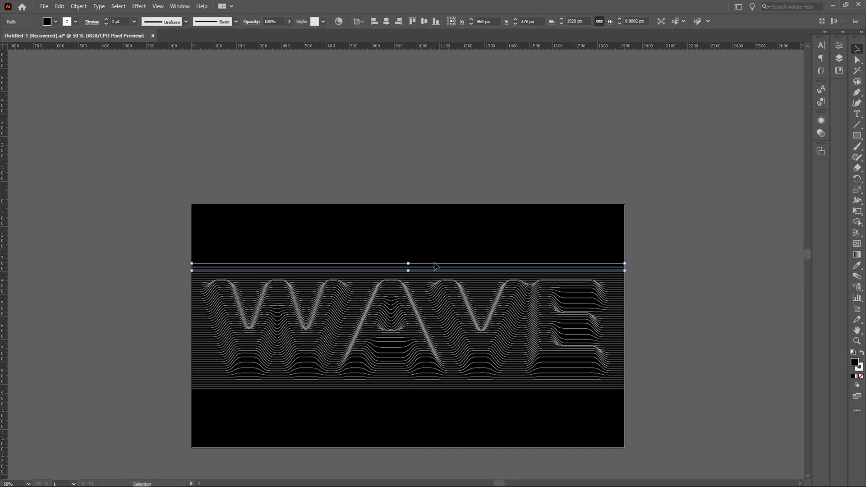
key("z")
left_click_drag(381, 233, 467, 327)
key("v")
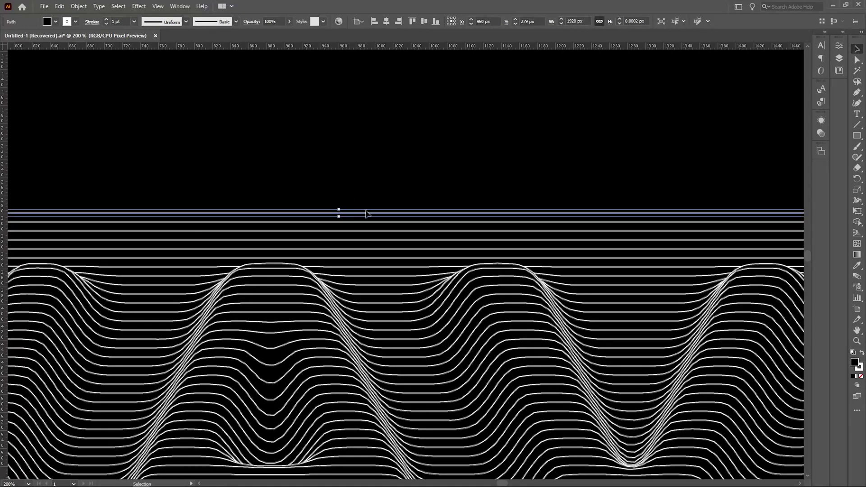
left_click_drag(369, 215, 368, 204)
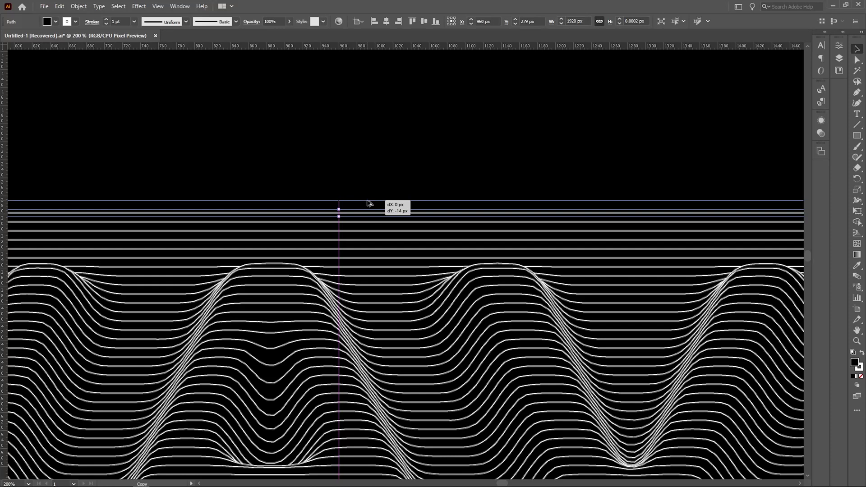
left_click_drag(368, 204, 370, 203)
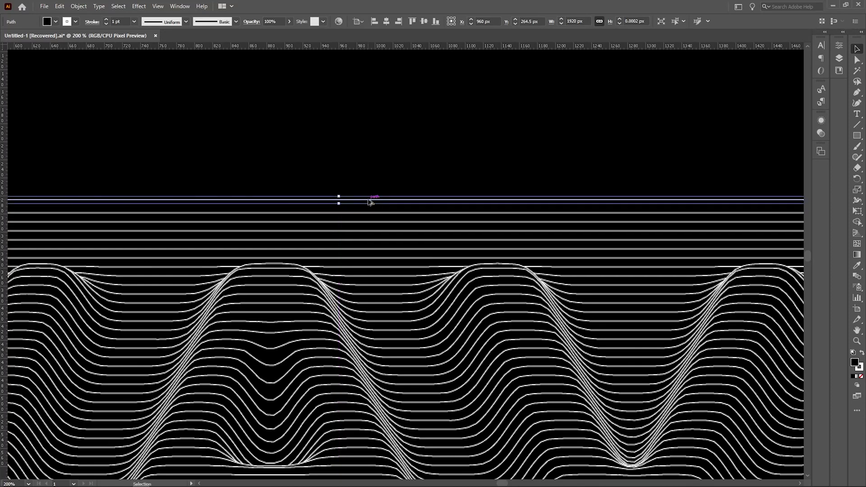
key("ctrl+z")
left_click_drag(368, 217, 370, 207)
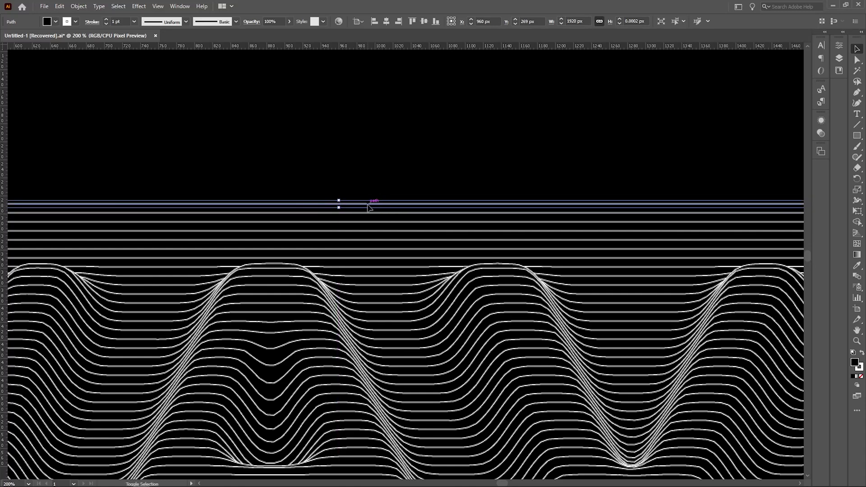
Repeat the upward duplication until evenly spaced lines reach the artboard's top edge, then deselect
key("ctrl+0")
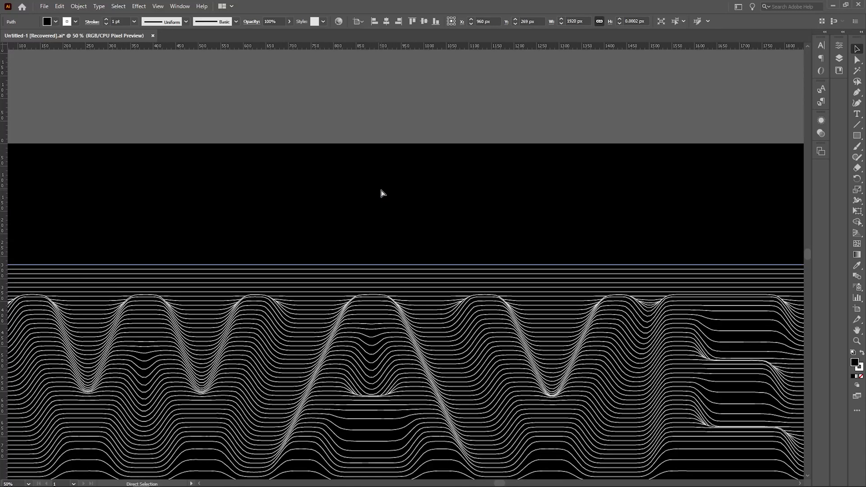
key("ctrl+1")
key("a")
key("ctrl+d")
key("ctrl+d")
key("ctrl+d")
key("ctrl+d")
key("ctrl+d")
key("ctrl+d")
key("ctrl+d")
key("ctrl+d")
key("ctrl+d")
key("ctrl+d")
key("ctrl+d")
key("ctrl+d")
key("ctrl+d")
key("ctrl+d")
key("ctrl+d")
key("ctrl+d")
key("ctrl+d")
key("ctrl+d")
key("ctrl+d")
key("ctrl+d")
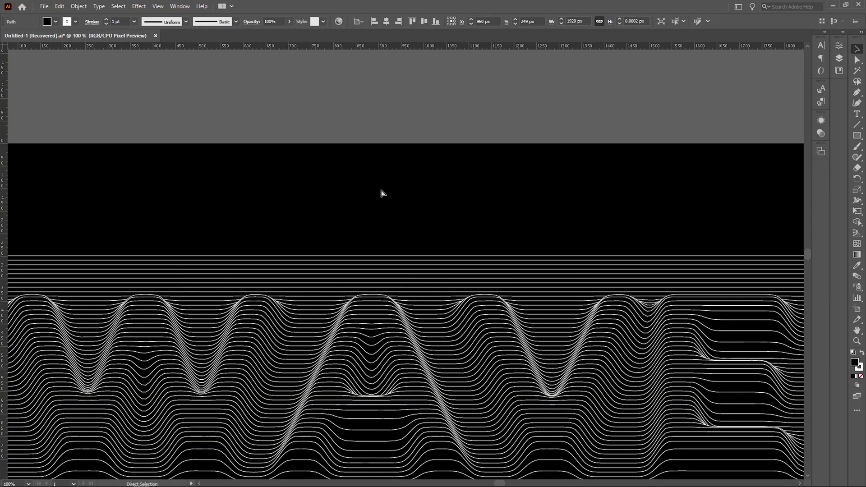
key("ctrl+d")
key("ctrl+d")
key("ctrl+d")
key("v")
left_click(480, 98)
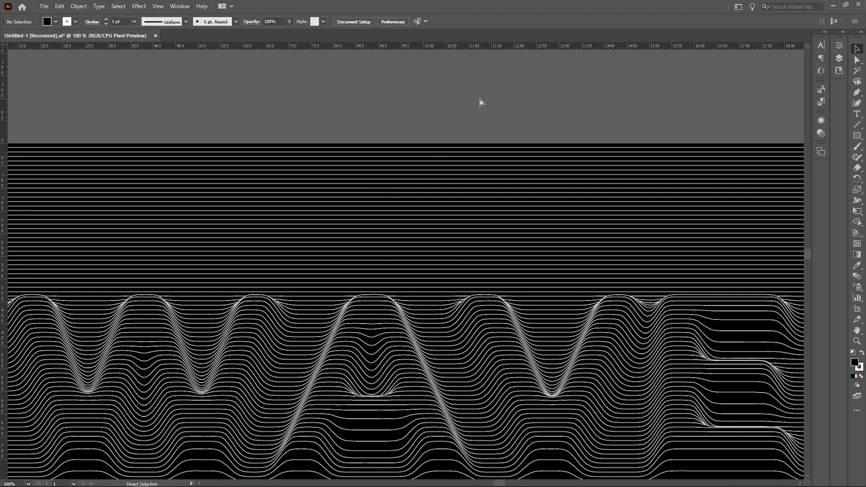
Duplicate the lowest straight line of the pattern straight down, 10 px below itself
key("ctrl+minus")
key("ctrl+minus")
key("ctrl+minus")
scroll(460, 162, "down", 5)
key("z")
left_click_drag(391, 230, 428, 249)
scroll(428, 249, "down", 2)
key("v")
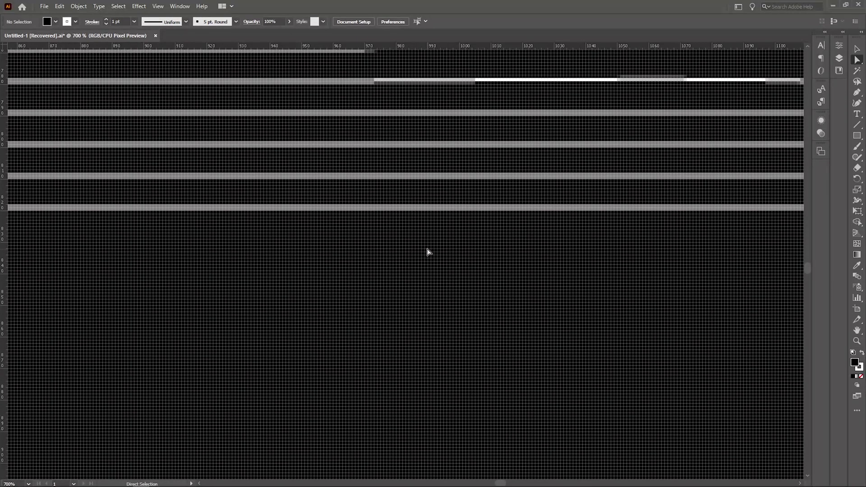
left_click_drag(396, 209, 395, 240)
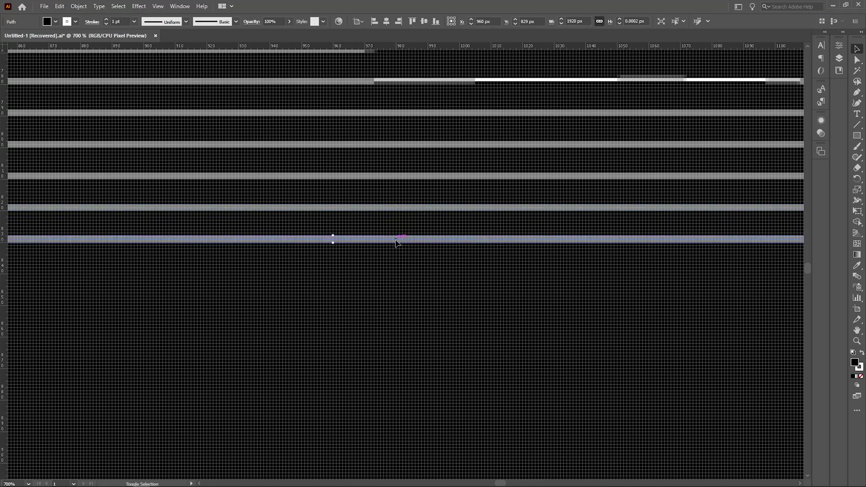
Repeat the downward duplication until the lines fill the artboard's lower area, undo the copies past its bottom edge and deselect
key("ctrl+d")
key("ctrl+d")
key("ctrl+d")
key("ctrl+d")
key("ctrl+d")
key("ctrl+d")
key("ctrl+d")
key("ctrl+d")
key("ctrl+d")
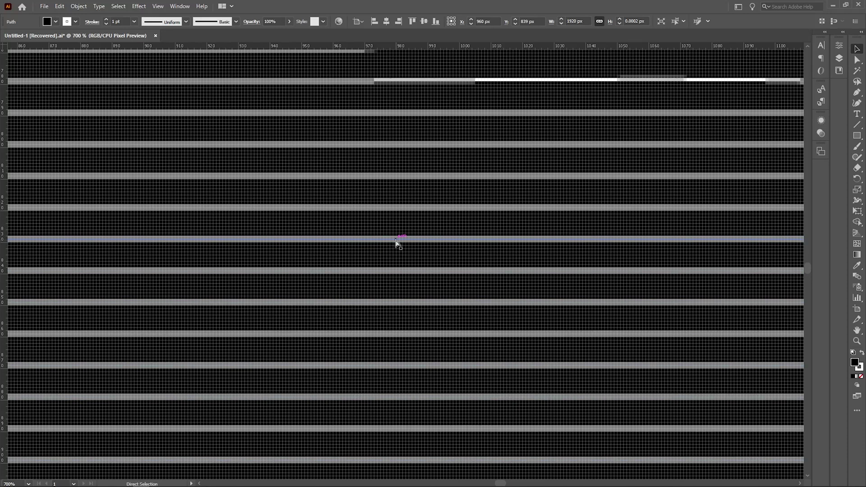
key("ctrl+minus")
key("ctrl+minus")
key("ctrl+minus")
key("ctrl+minus")
key("ctrl+minus")
key("ctrl+minus")
key("ctrl+minus")
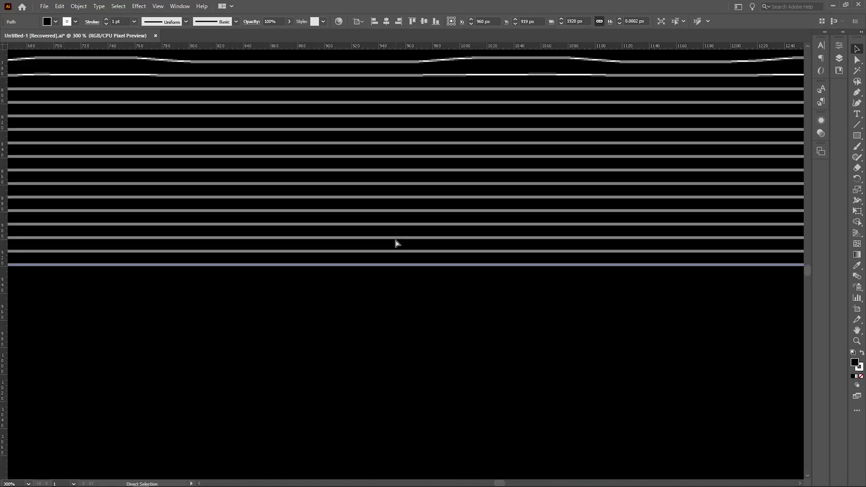
key("ctrl+d")
key("ctrl+d")
key("ctrl+d")
key("ctrl+d")
key("ctrl+d")
key("ctrl+d")
key("ctrl+d")
key("ctrl+d")
key("ctrl+d")
key("ctrl+d")
key("ctrl+d")
key("ctrl+d")
key("ctrl+d")
key("ctrl+d")
key("ctrl+d")
key("ctrl+d")
key("ctrl+d")
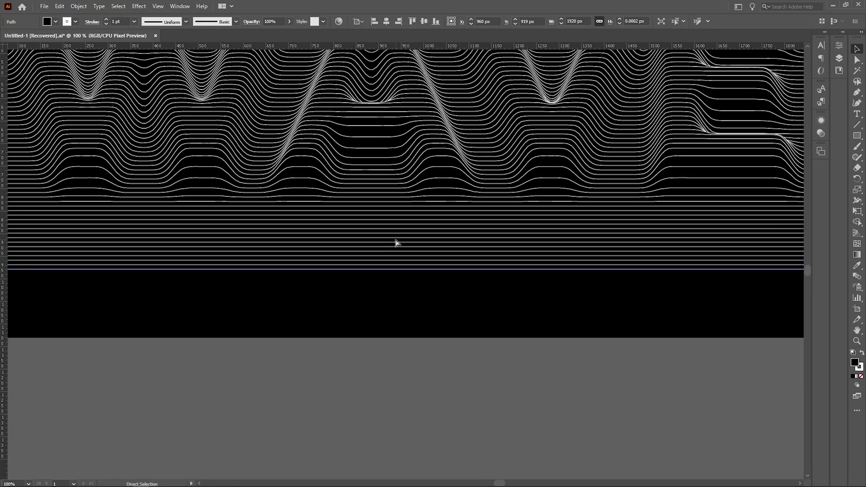
key("ctrl+d")
key("ctrl+d")
key("ctrl+d")
key("ctrl+d")
key("ctrl+d")
key("ctrl+d")
key("ctrl+d")
key("ctrl+d")
key("ctrl+d")
key("ctrl+d")
key("ctrl+d")
key("ctrl+d")
key("ctrl+d")
key("ctrl+d")
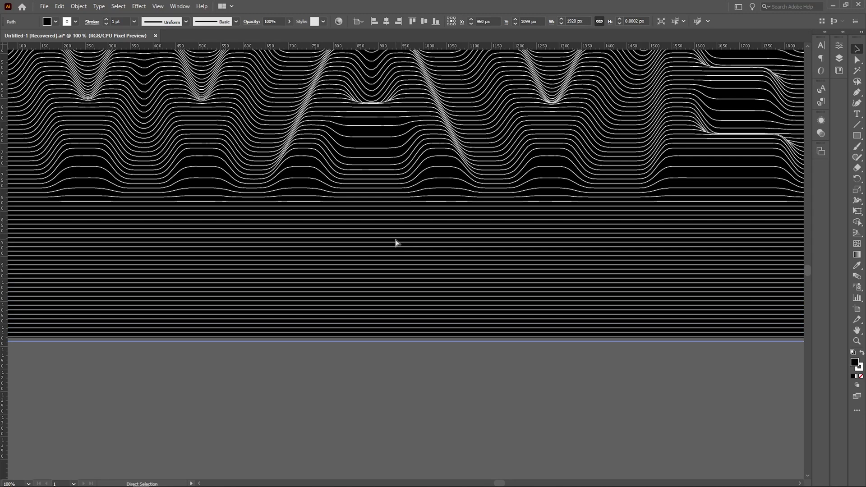
key("ctrl+minus")
key("ctrl+minus")
key("ctrl+minus")
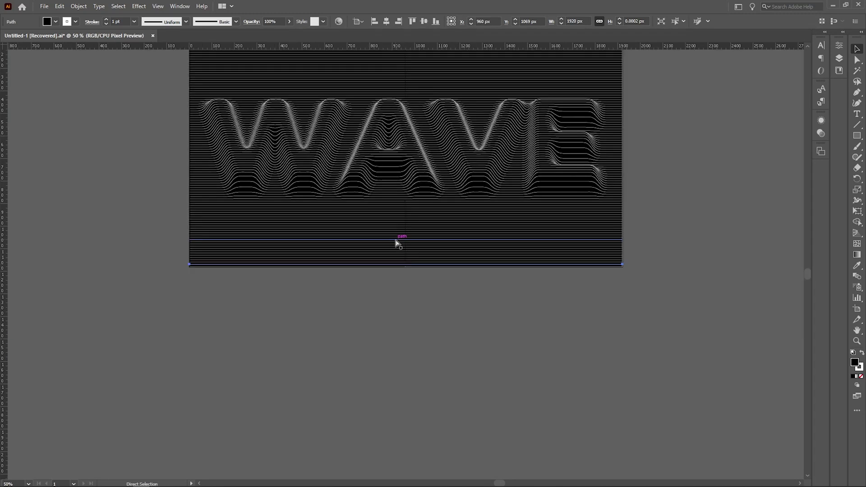
scroll(639, 221, "up", 1)
left_click(639, 221)
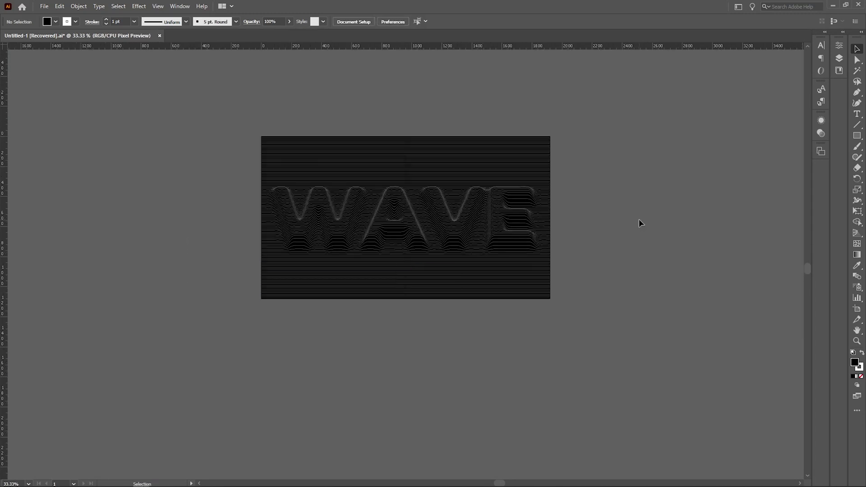
Inspect the extended line pattern up close and across the whole artboard
key("ctrl+plus")
key("ctrl+plus")
key("ctrl+plus")
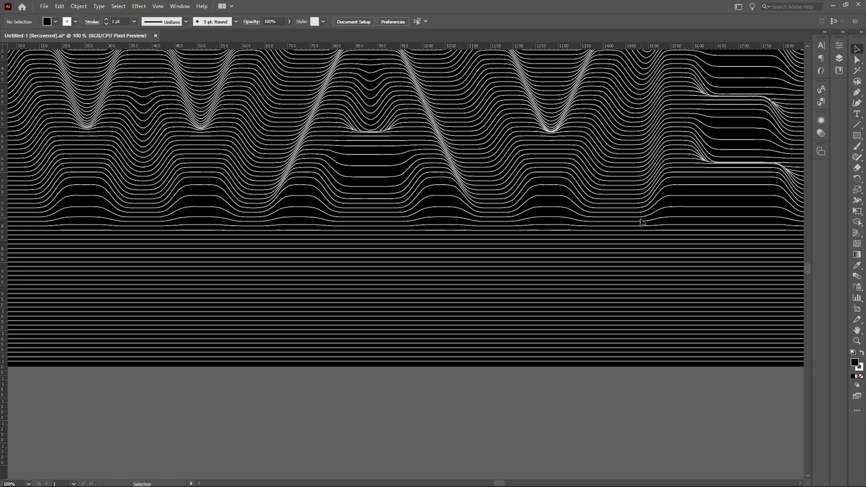
key("ctrl+minus")
key("ctrl+minus")
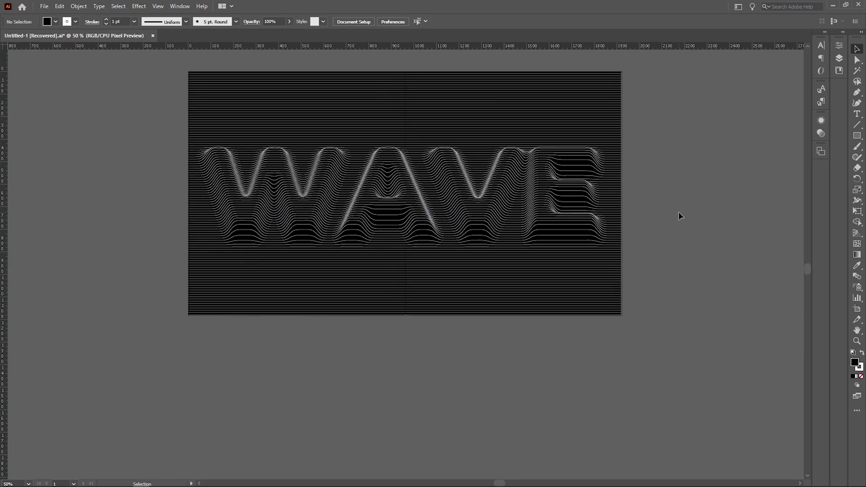
left_click(621, 183)
left_click(673, 174)
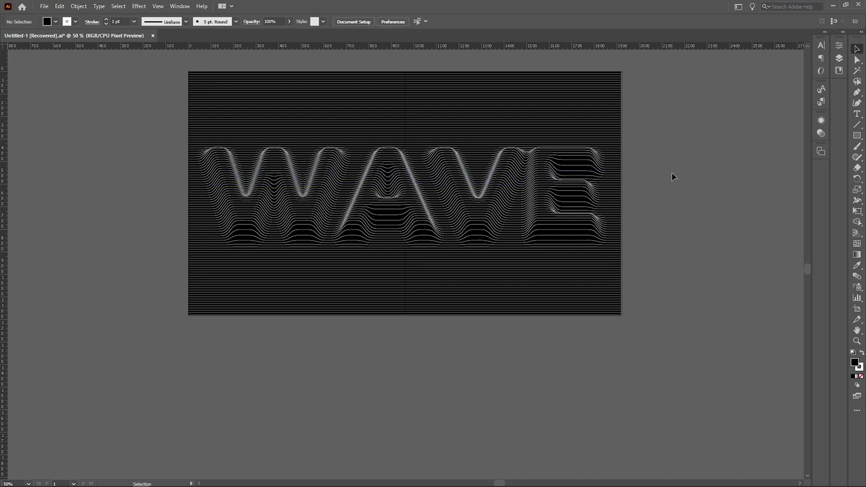